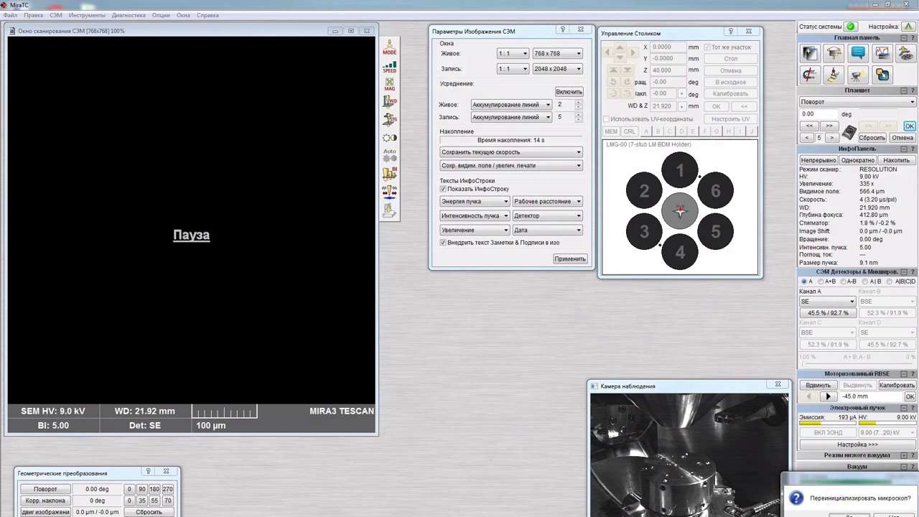
Confirm the reinitialization of the microscope and vent the sample chamber
click(847, 514)
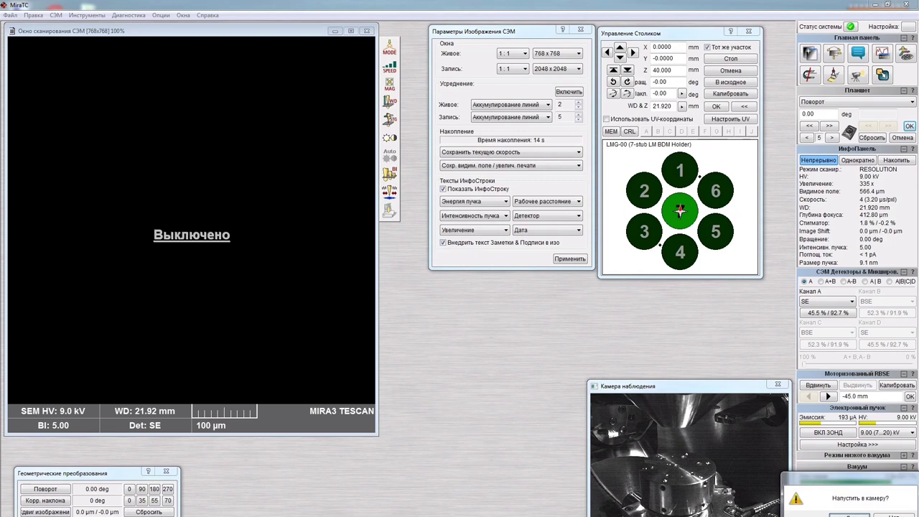
click(849, 514)
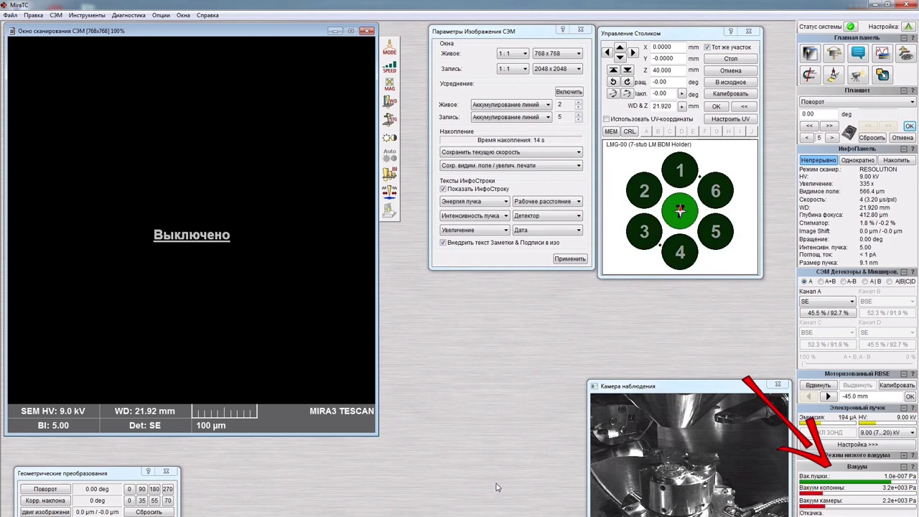
Move the stage to sample stub 3 and check the available scan modes
double_click(637, 230)
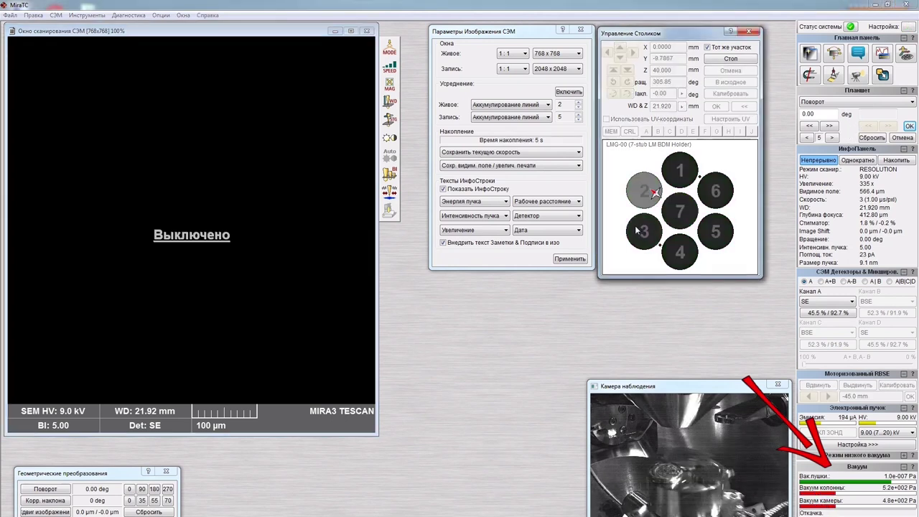
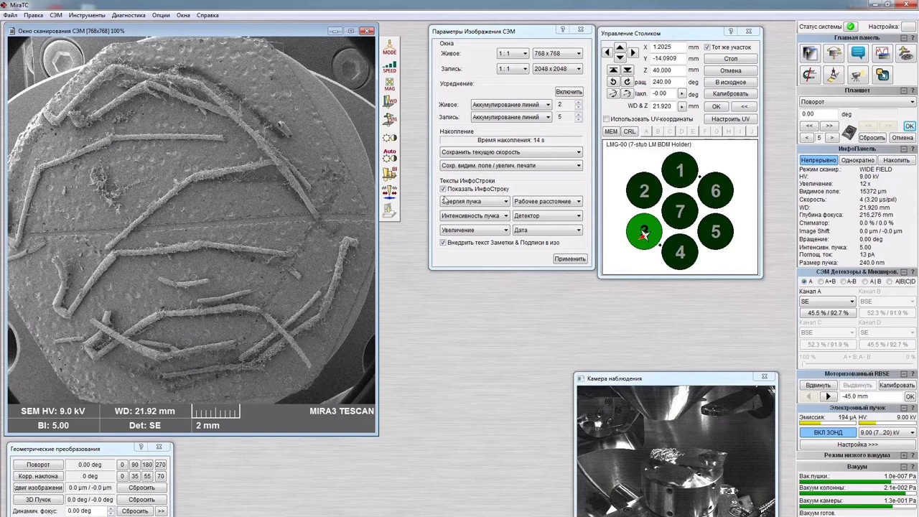
click(886, 172)
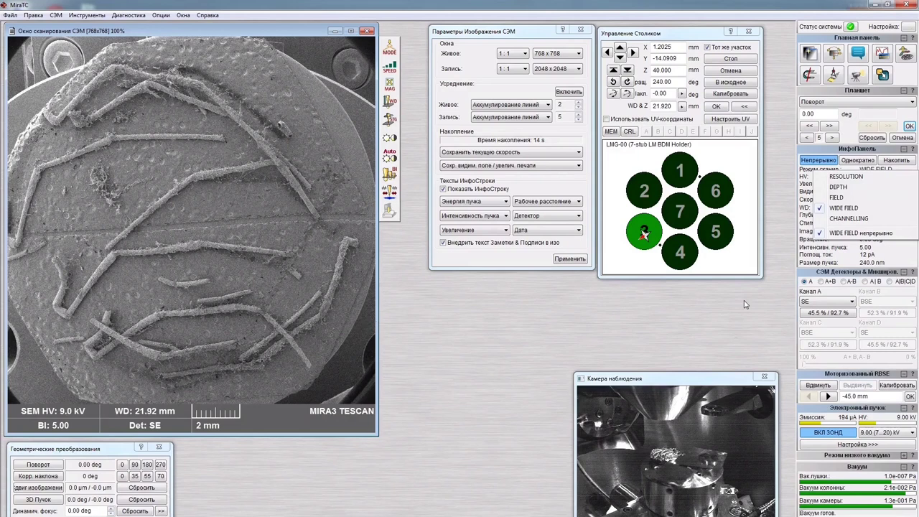
click(744, 304)
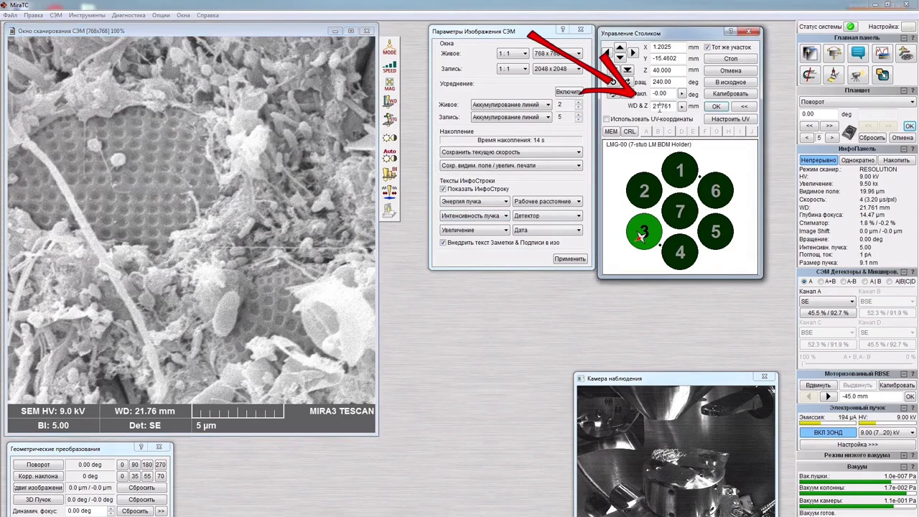
Move the stage to a WD & Z working distance of 15 mm
drag(659, 107, 652, 109)
text(15)
key(Left)
key(Left)
key(Left)
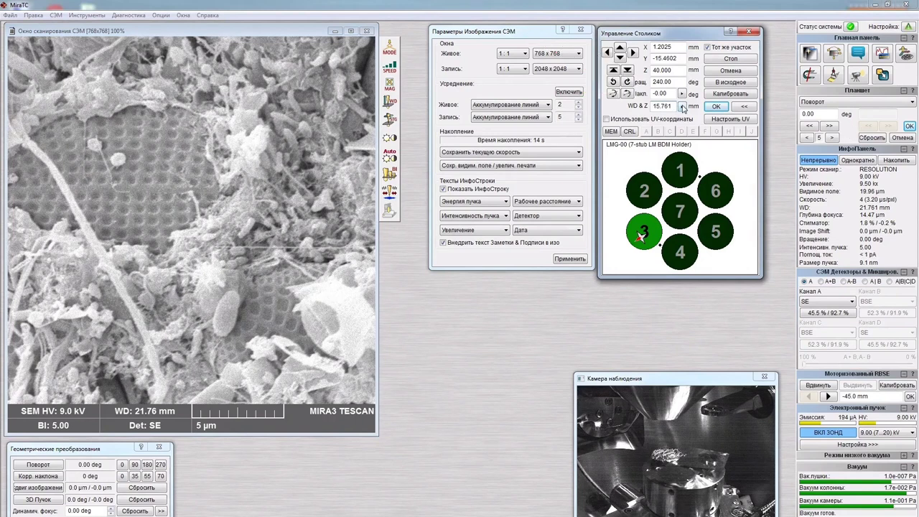
click(682, 107)
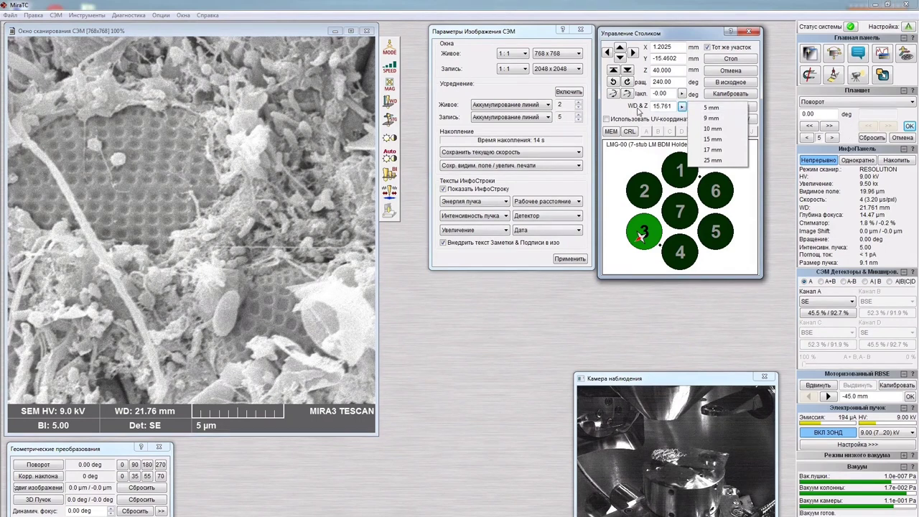
click(713, 138)
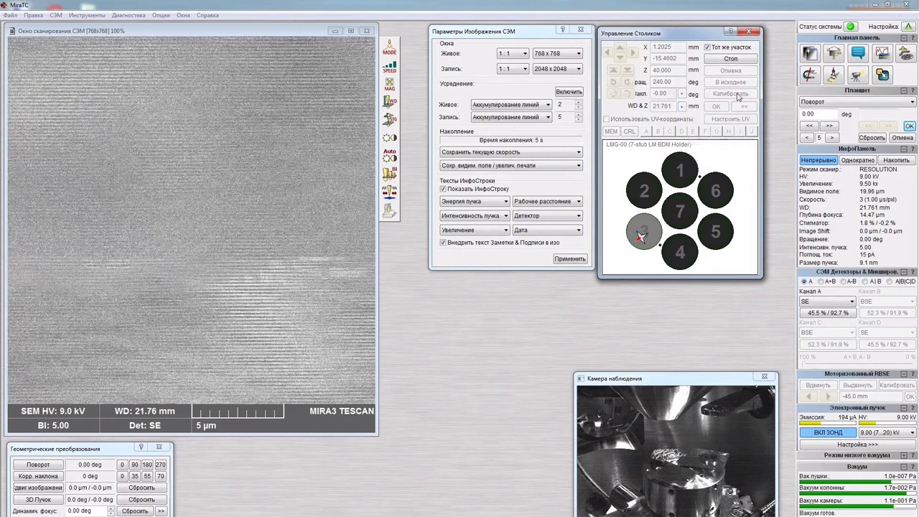
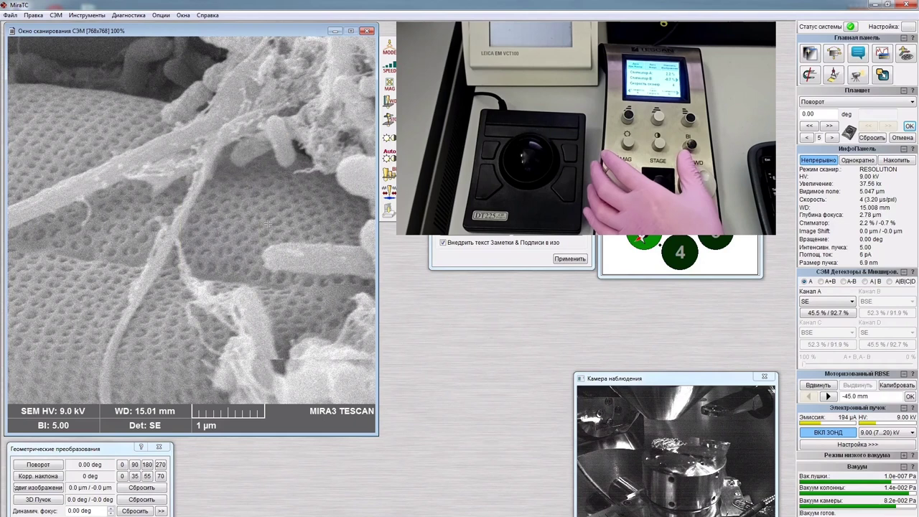
Run auto brightness/contrast on the live image, and save a captured scan as TIFF CP_spc_5 in the 27.11.2020 folder
right_click(256, 218)
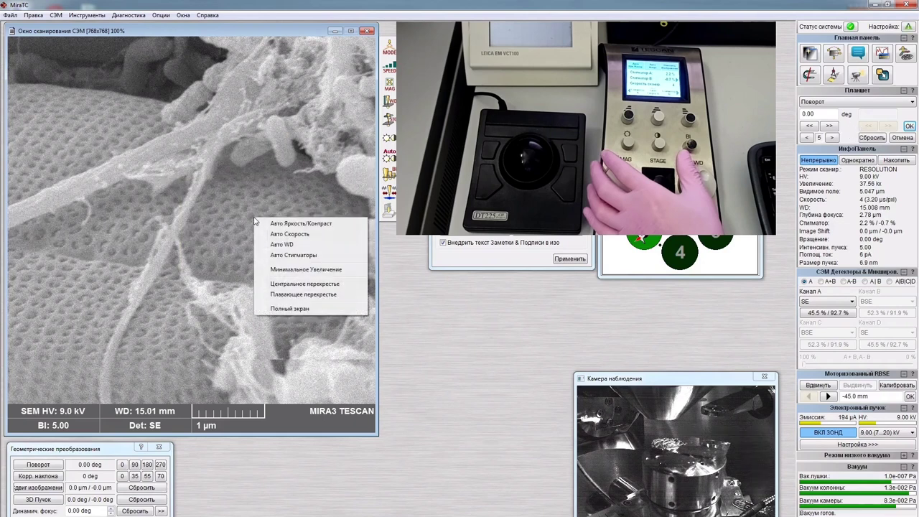
click(307, 224)
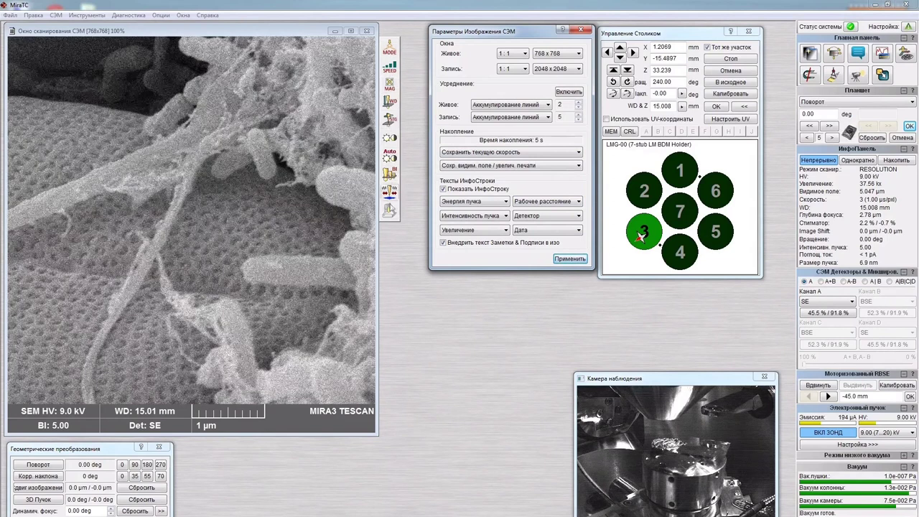
click(390, 210)
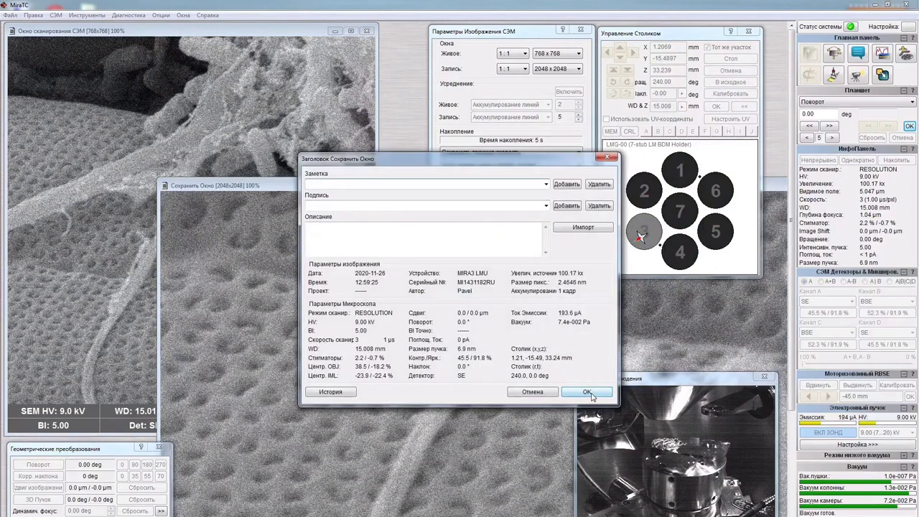
click(589, 393)
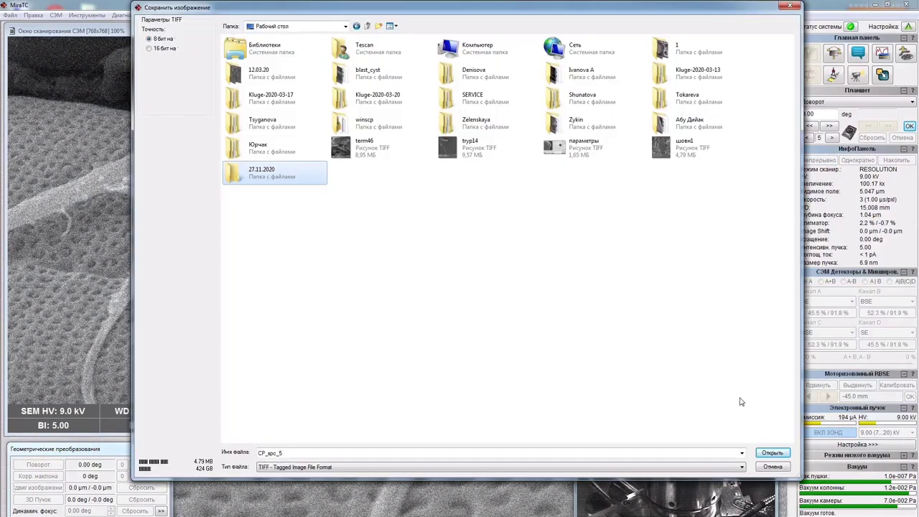
double_click(290, 168)
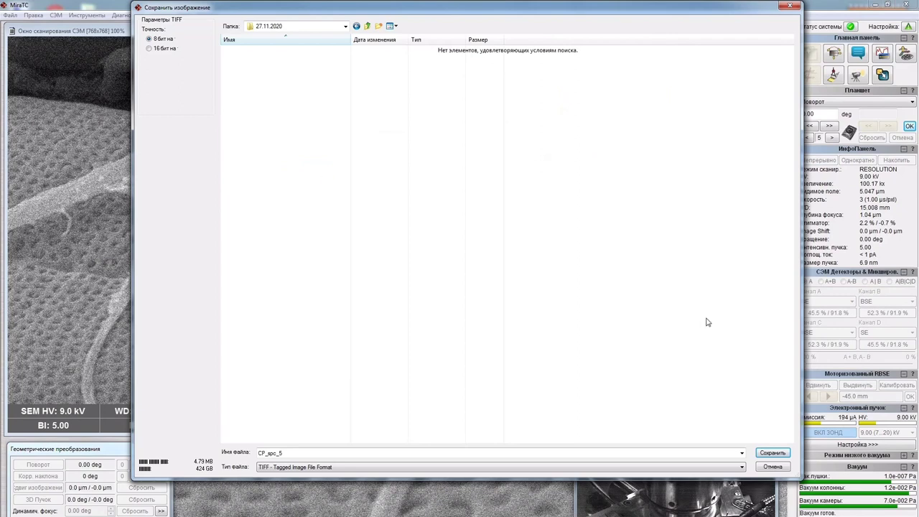
click(772, 453)
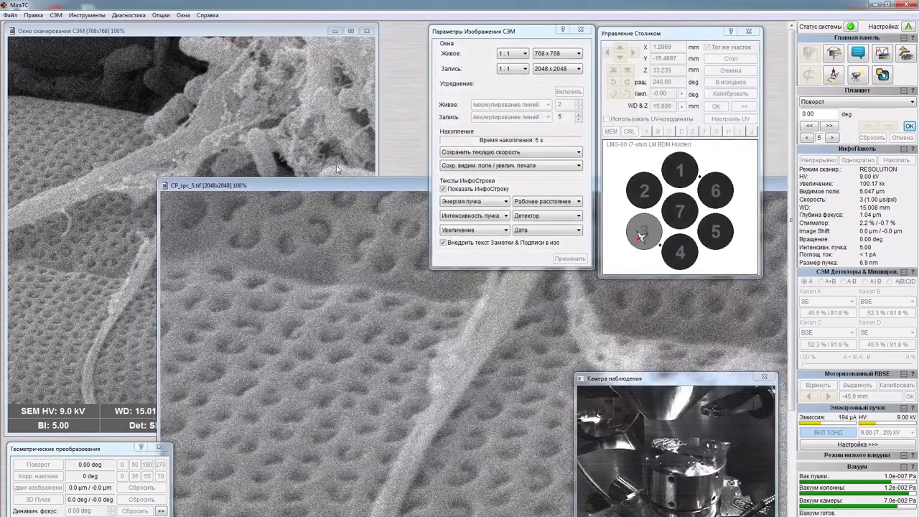
Examine the saved CP_spc_5 image at reduced zoom and close its window
drag(333, 186, 322, 162)
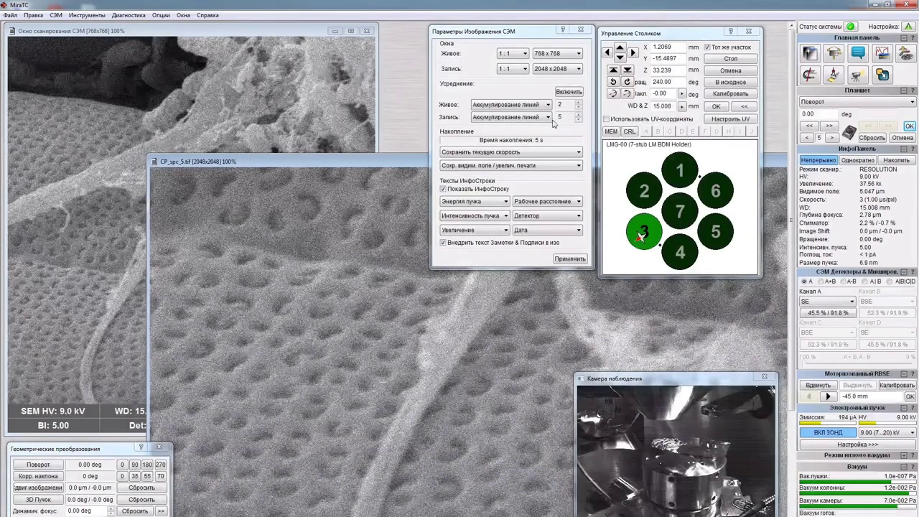
drag(426, 162, 3, 265)
drag(652, 323, 211, 297)
drag(215, 261, 400, 143)
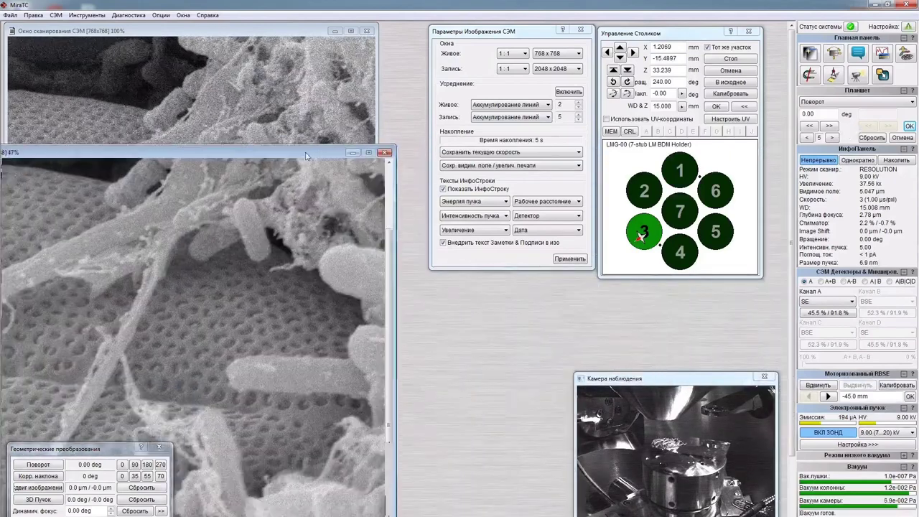
drag(325, 150, 325, 84)
drag(411, 74, 333, 72)
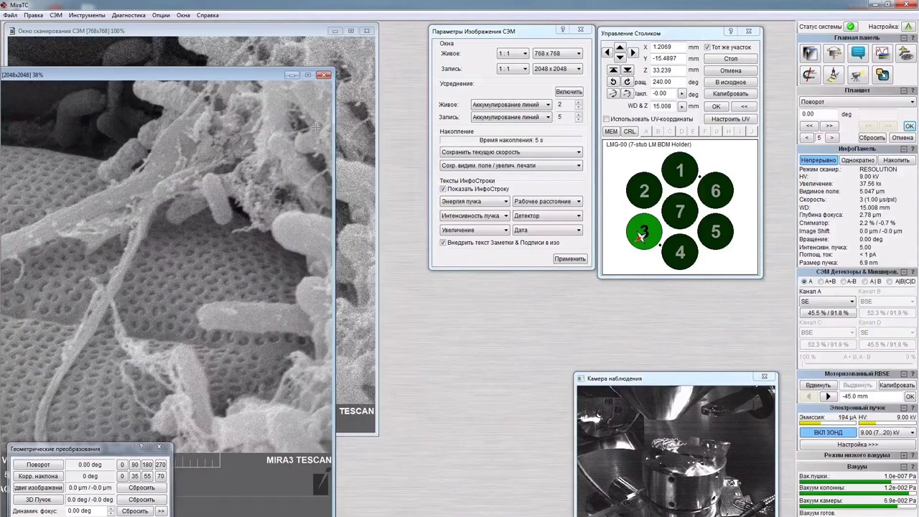
click(324, 75)
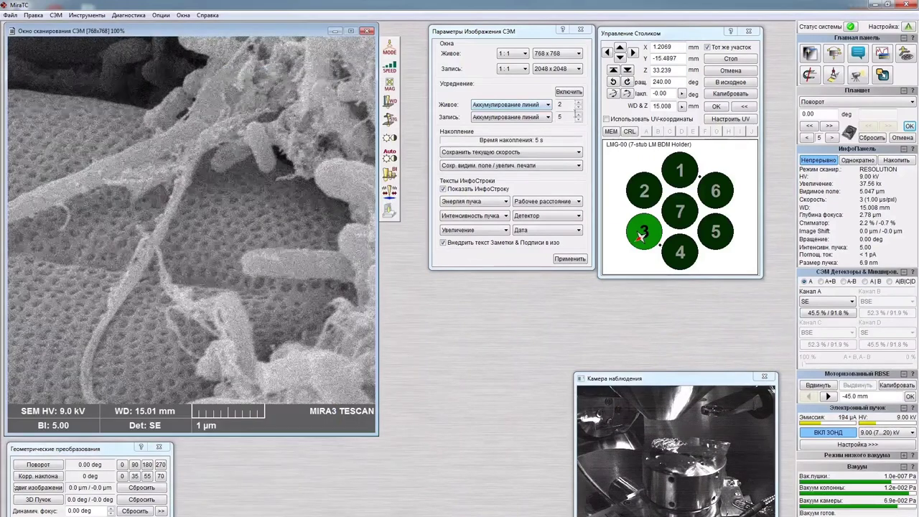
Enable averaging and set the recording accumulation count to 10
click(570, 94)
click(578, 114)
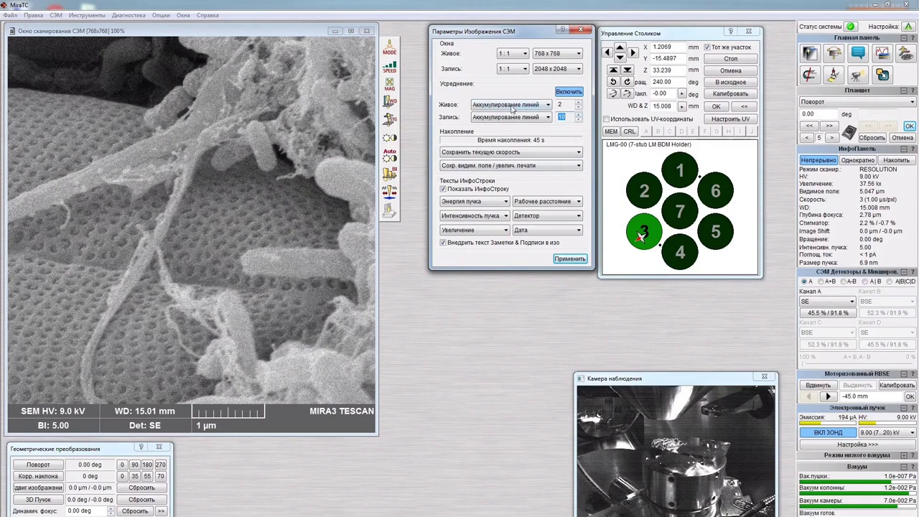
Try the 4:3 and 2:1 aspect ratios for the recorded image, and return it to 1:1
click(523, 69)
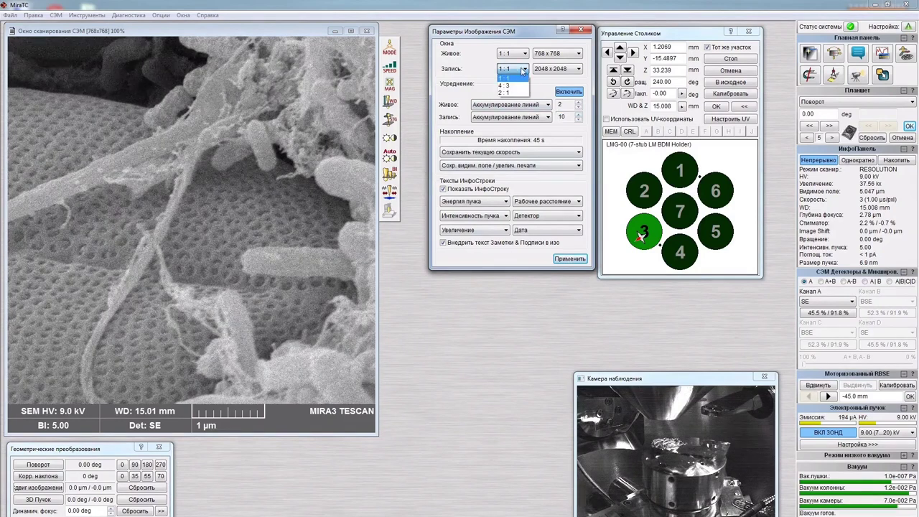
click(523, 69)
click(523, 69)
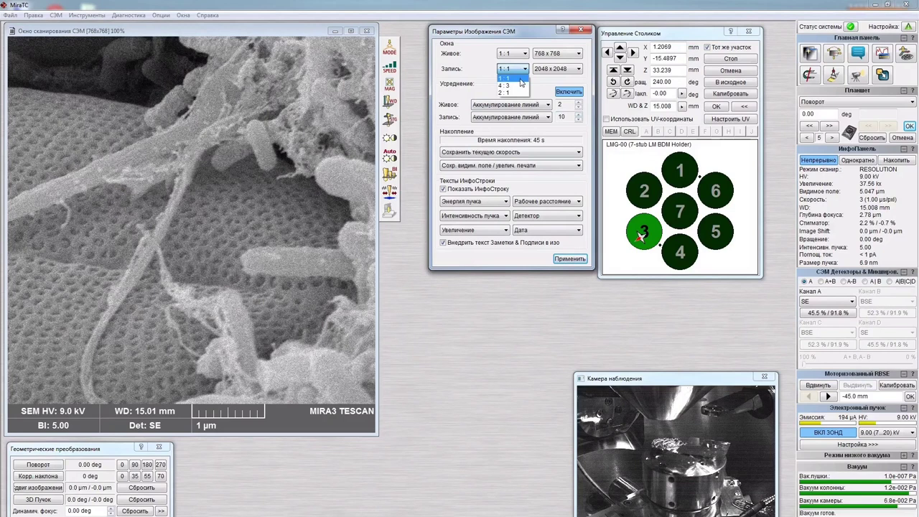
click(504, 86)
click(523, 69)
click(505, 92)
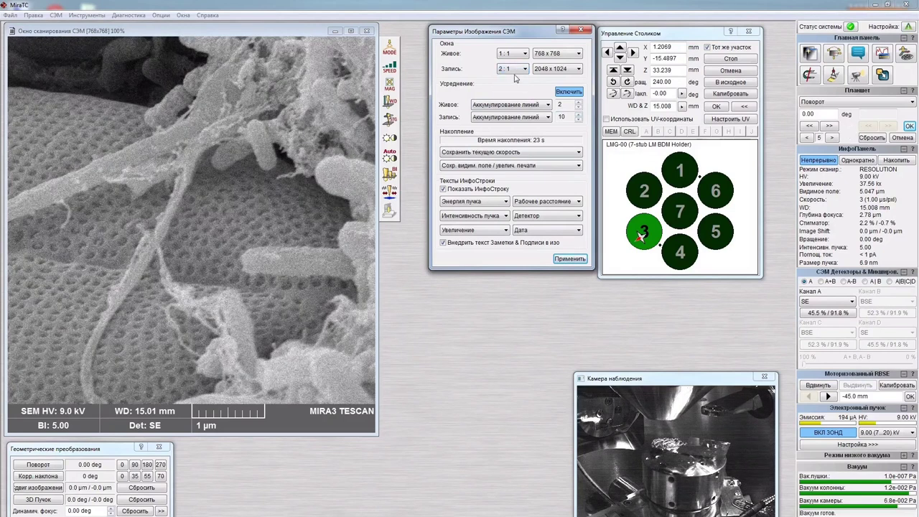
click(518, 69)
click(512, 78)
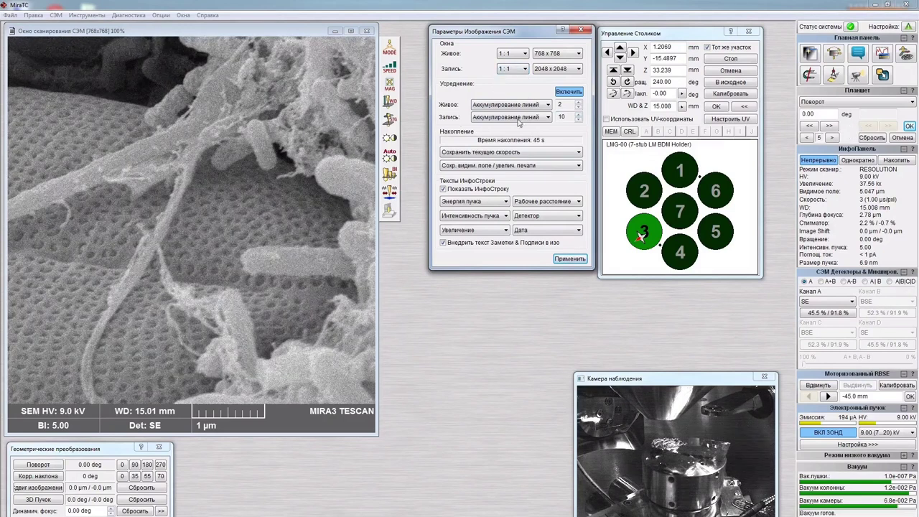
Switch the recording averaging to frame accumulation, keeping line accumulation for the live image
click(527, 105)
click(530, 109)
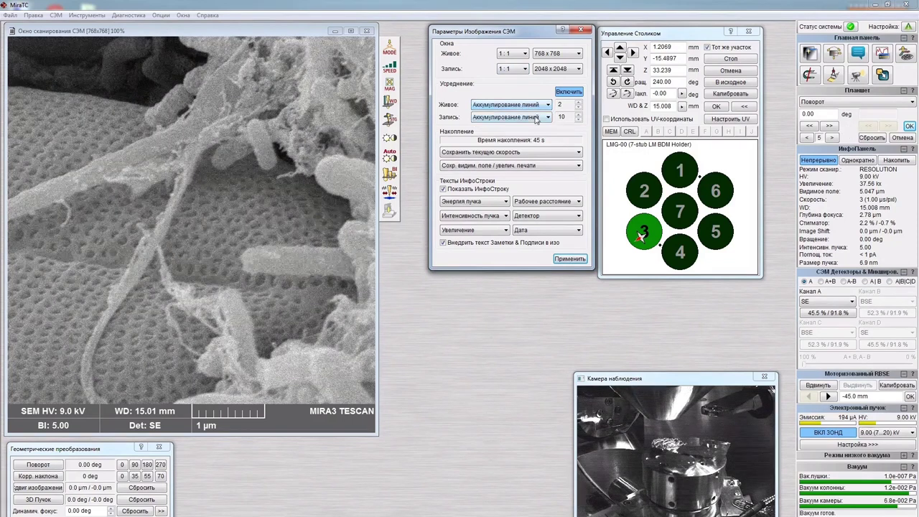
click(533, 117)
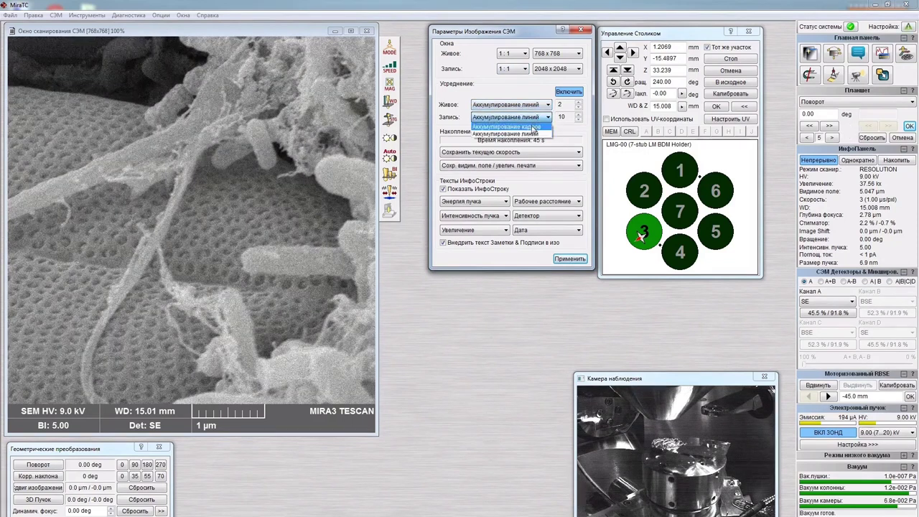
click(514, 127)
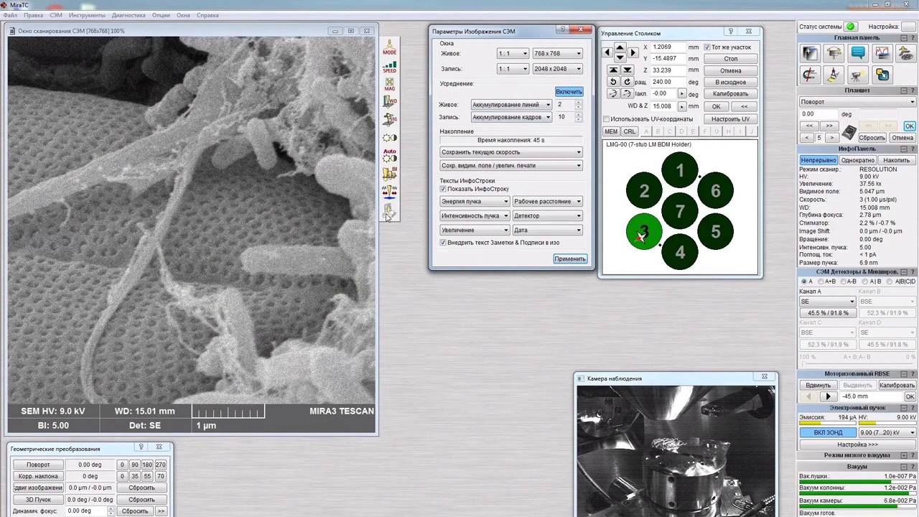
Capture the image with frame accumulation and save it as CP_spc_6 in the 27.11.2020 folder
click(394, 188)
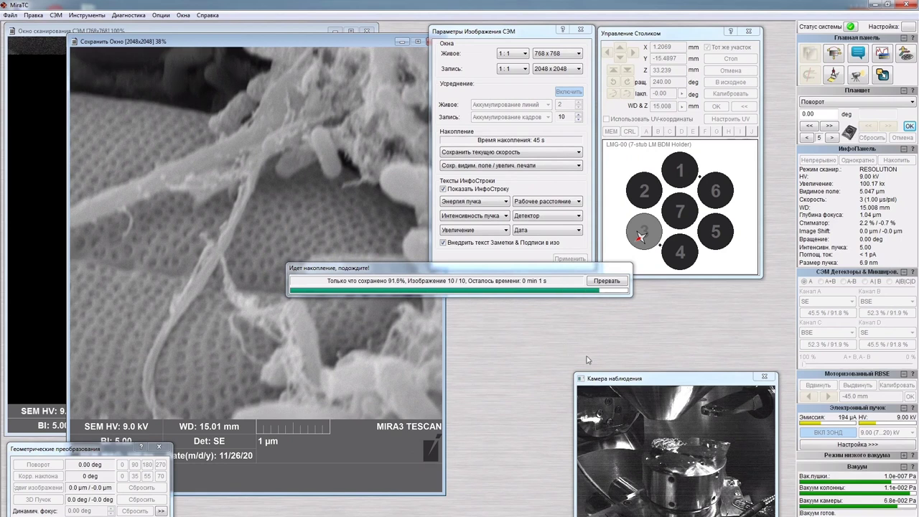
click(593, 394)
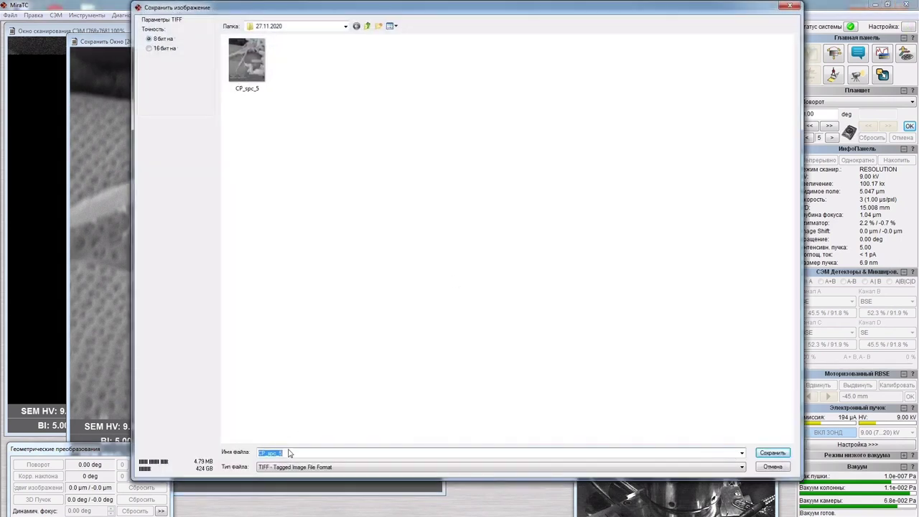
key(BackSpace)
text(6)
key(Return)
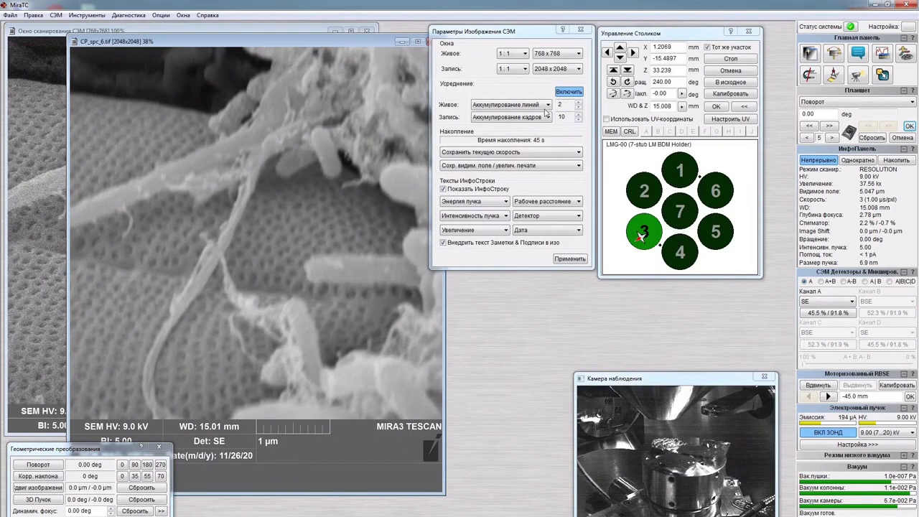
Switch the recording averaging to line accumulation and acquire the 2048 x 2048 image
click(546, 117)
click(530, 129)
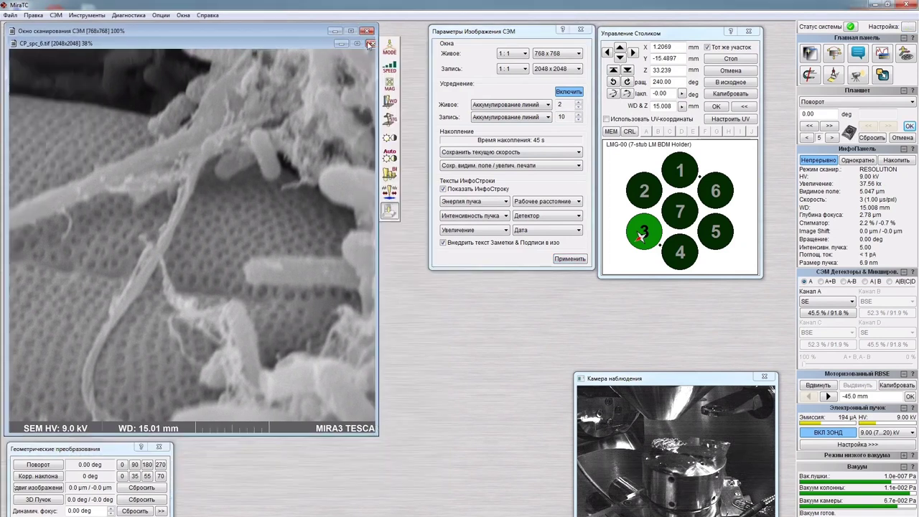
click(390, 209)
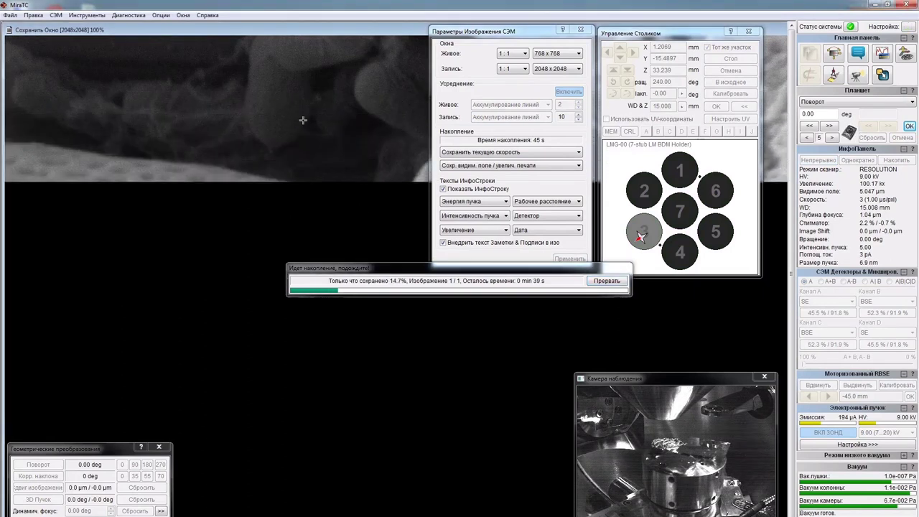
scroll(306, 129, down, 1)
scroll(307, 132, down, 3)
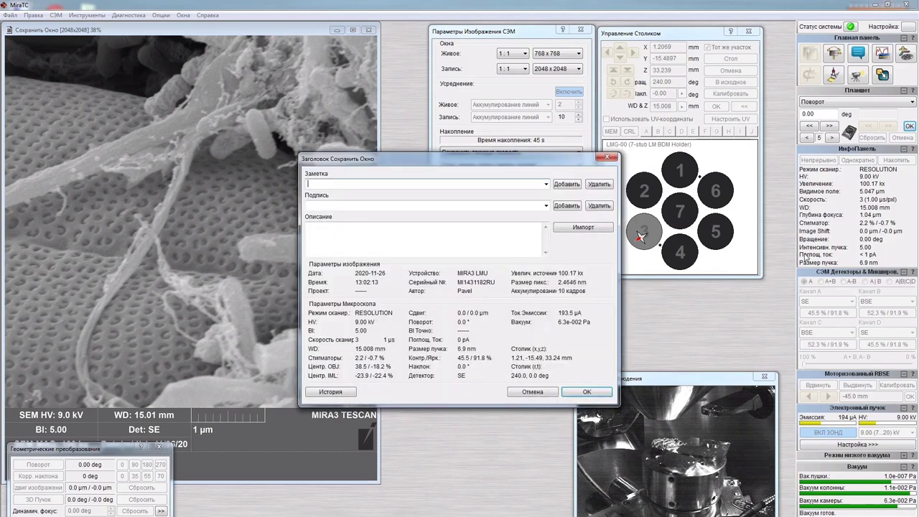
Accept the blank image header and save the acquired image as CP_spc_7 in the 27.11.2020 folder
click(600, 396)
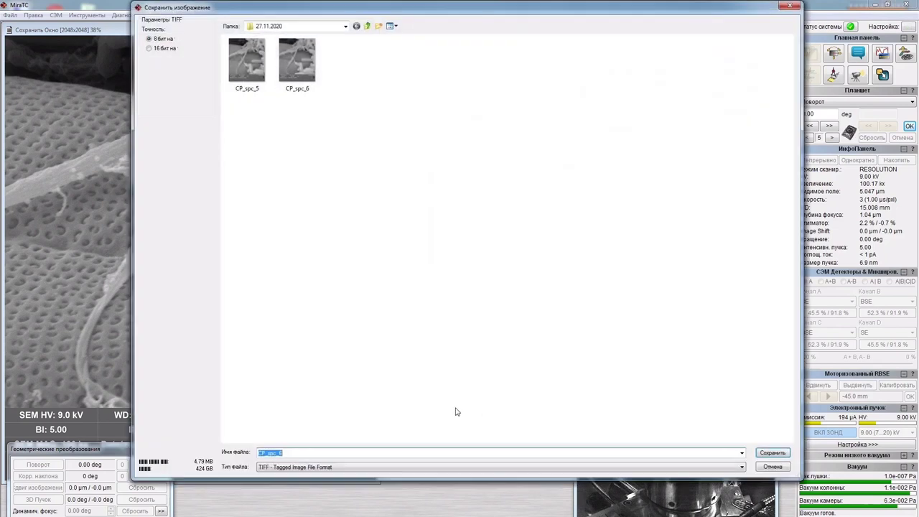
click(351, 453)
key(BackSpace)
text(7)
key(Return)
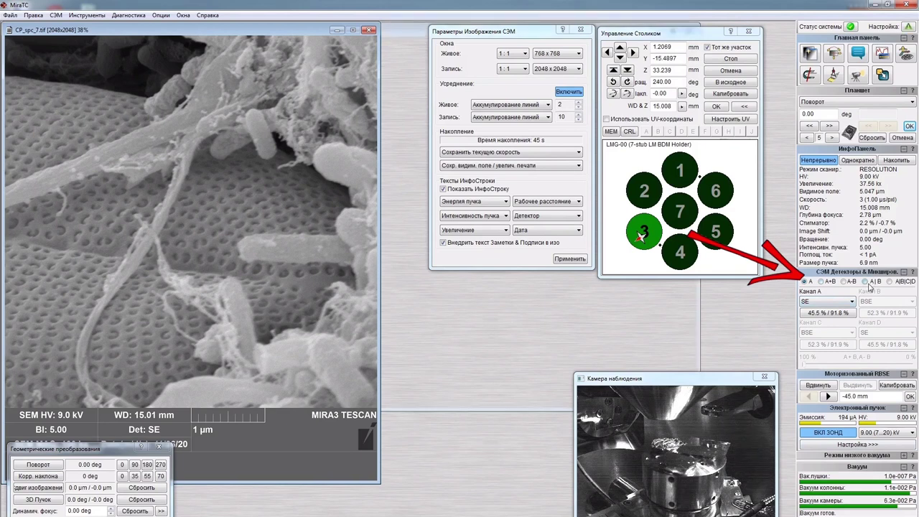
Show detector channels A and B side by side, close the saved CP_spc_7 image, and assign In-Beam SE to channel B
click(866, 282)
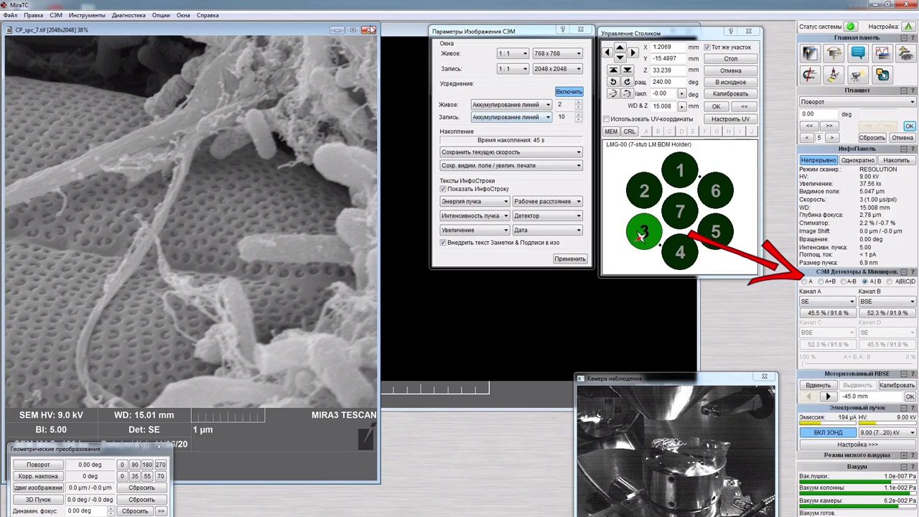
click(370, 30)
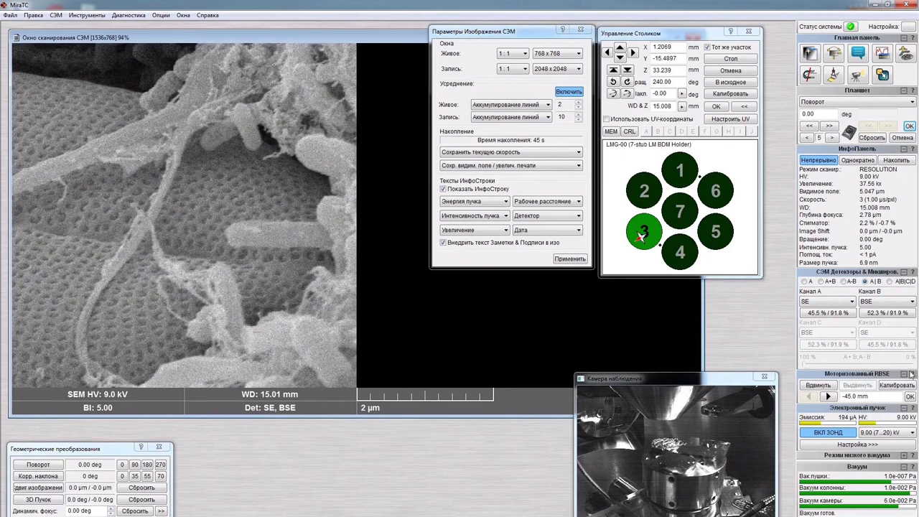
click(875, 303)
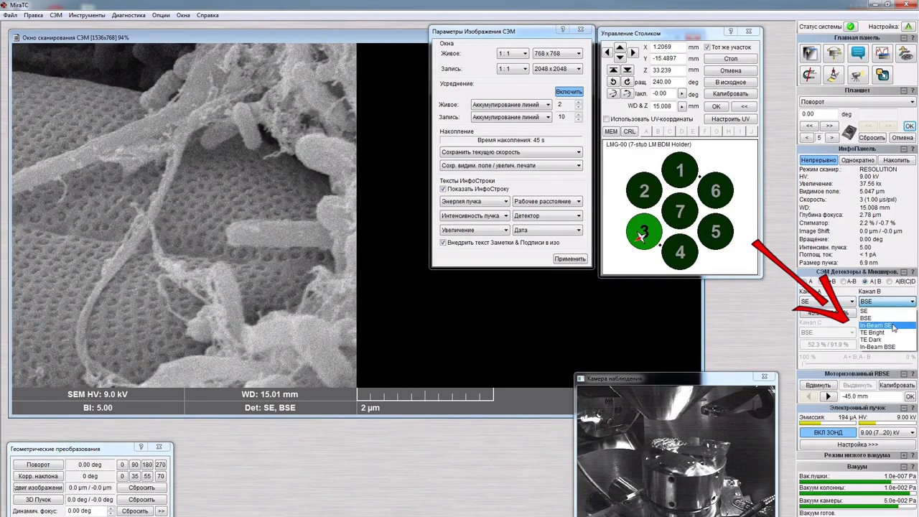
click(894, 327)
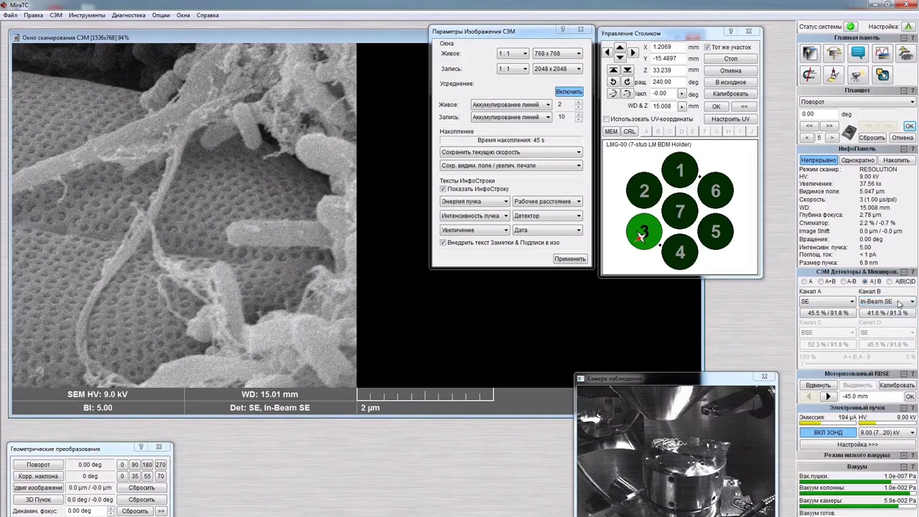
Display all four detector channels at once and set the live image size to 512 x 512
click(891, 284)
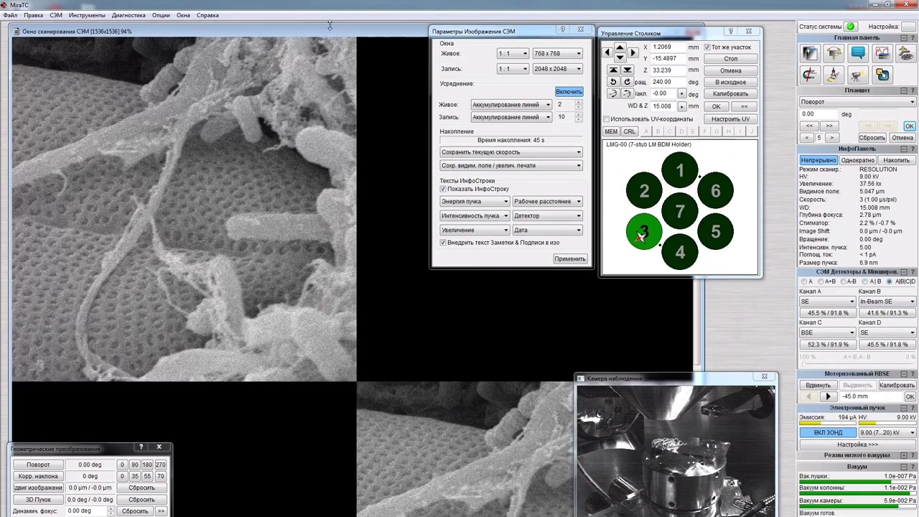
click(578, 54)
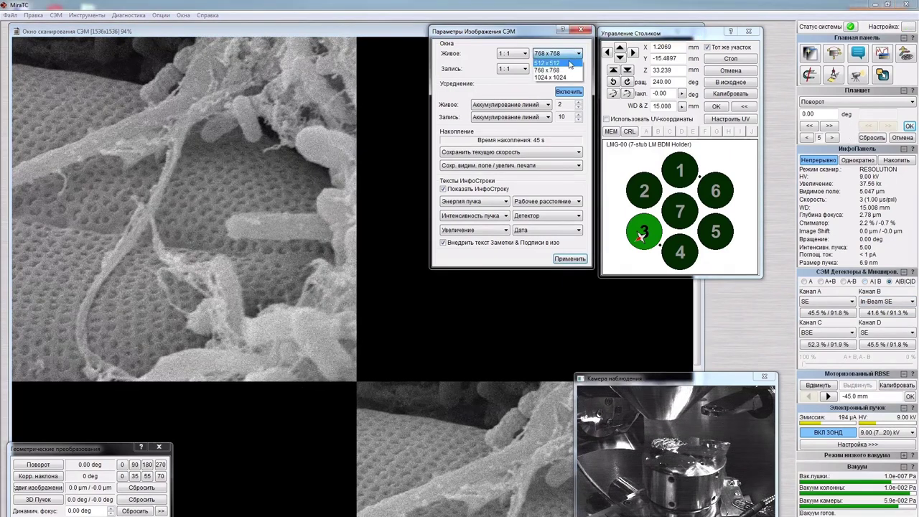
click(547, 63)
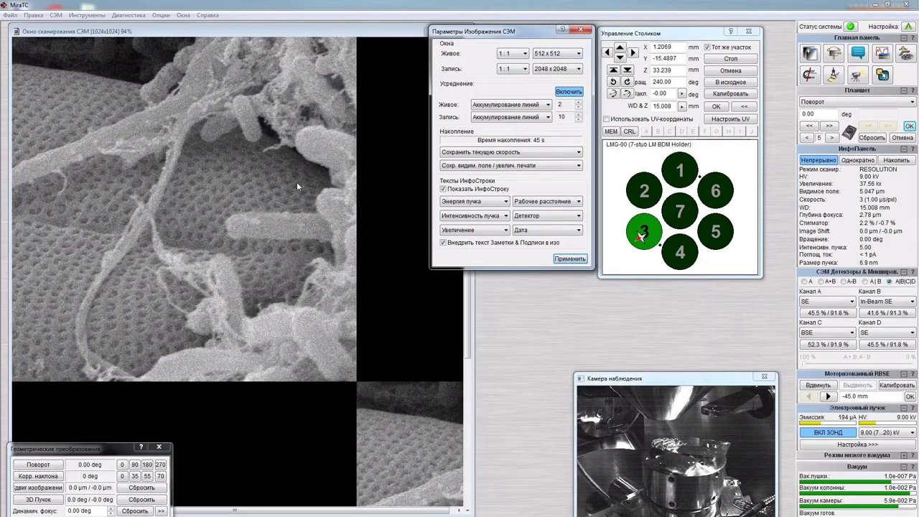
scroll(313, 180, down, 2)
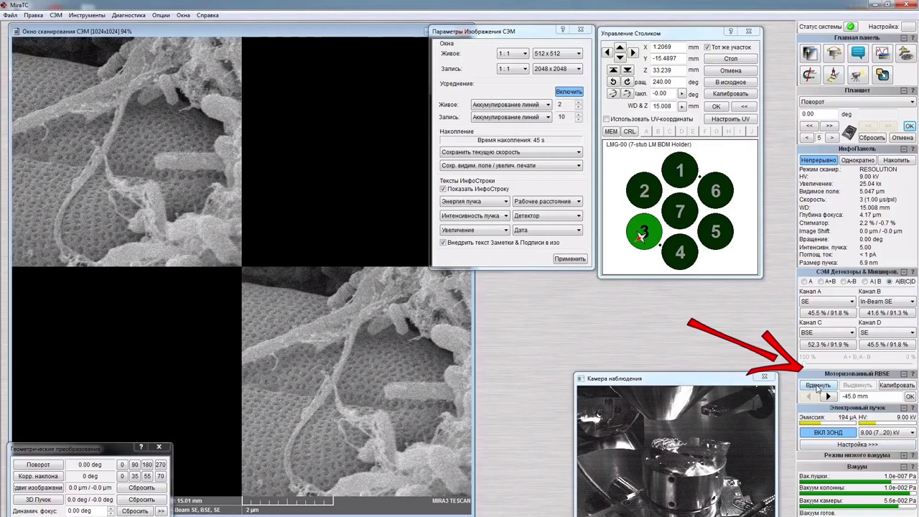
Insert the motorized RBSE detector and refocus the four-channel live image
click(818, 386)
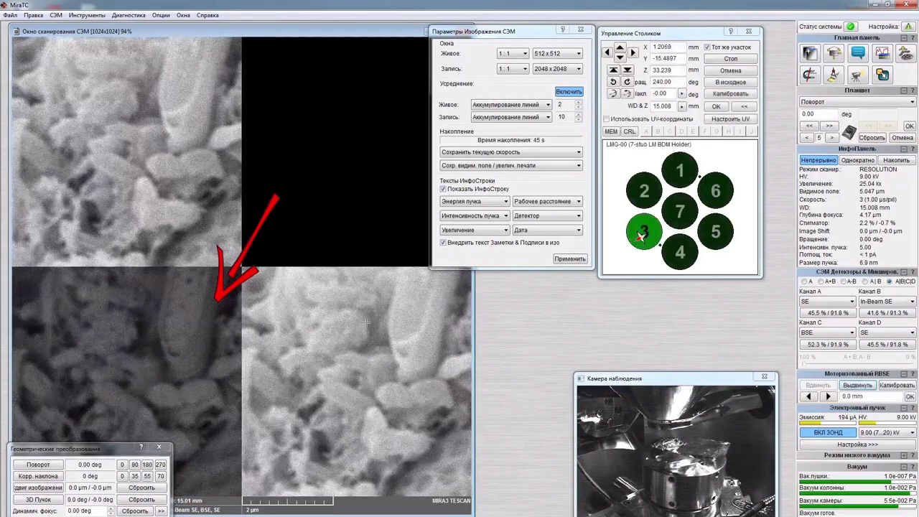
click(114, 151)
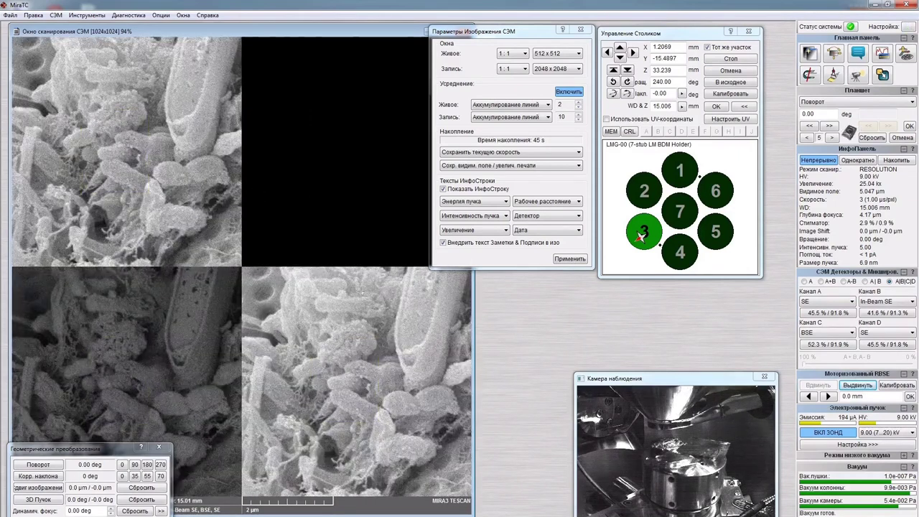
right_click(363, 335)
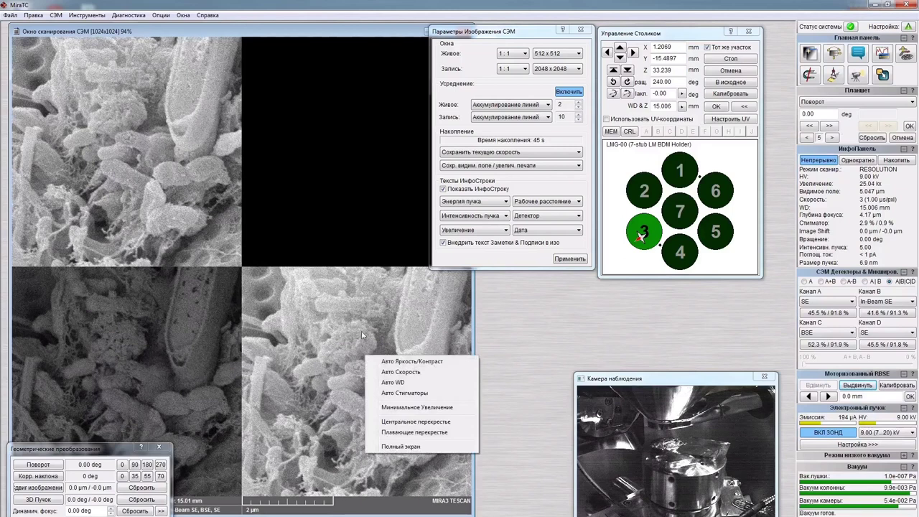
key(Escape)
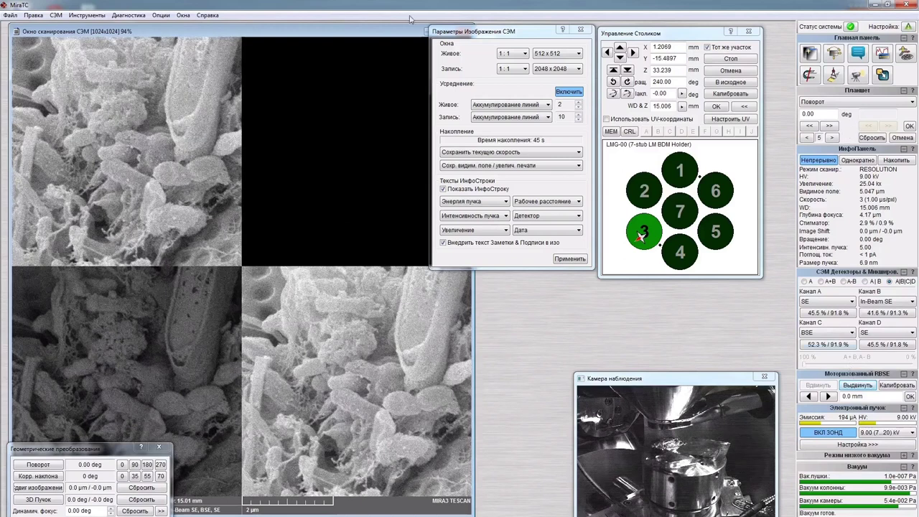
Auto-adjust brightness and contrast for the In-Beam SE image, and move the stage control and image parameters windows away from the live view
right_click(327, 125)
click(373, 129)
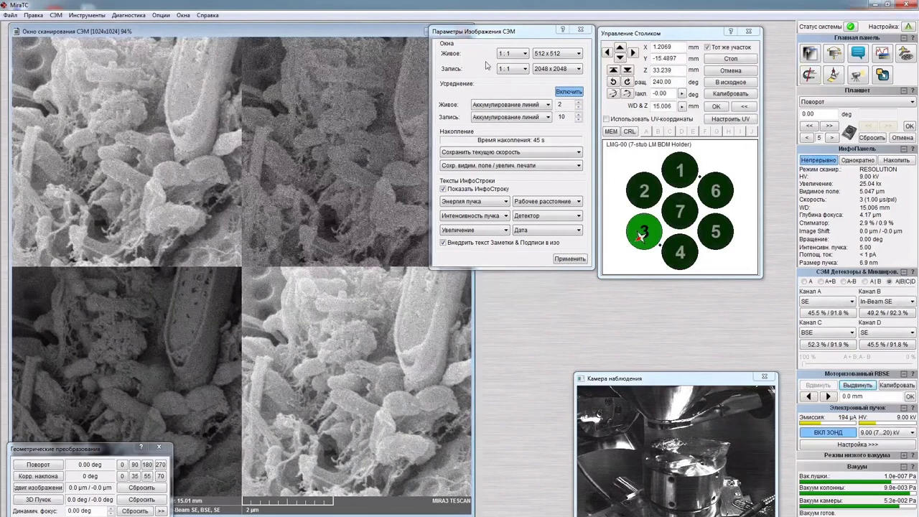
drag(694, 34, 728, 31)
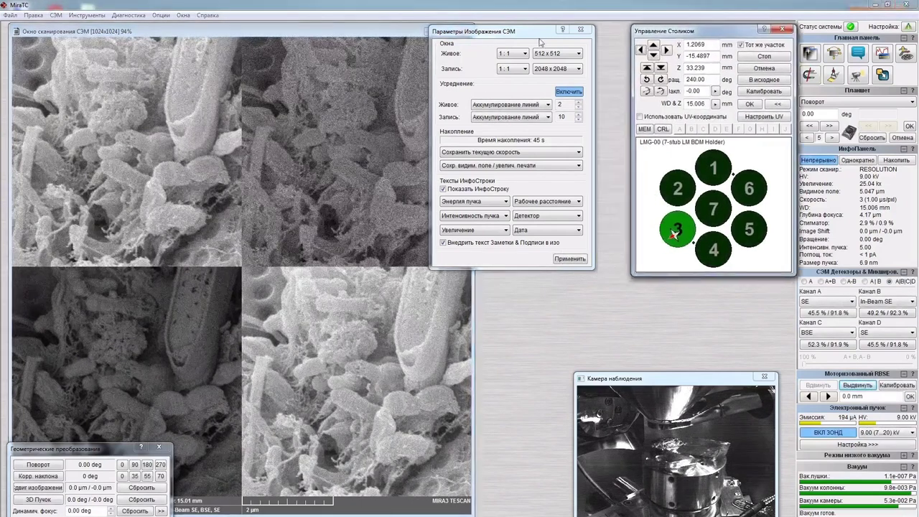
drag(502, 31, 561, 42)
right_click(304, 153)
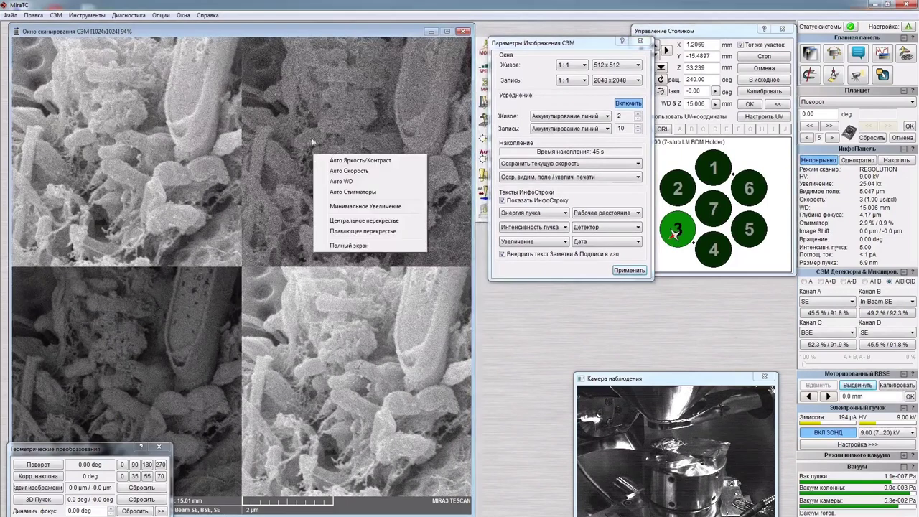
Auto-adjust brightness and contrast for the BSE image and the channel A SE image
right_click(195, 344)
click(237, 350)
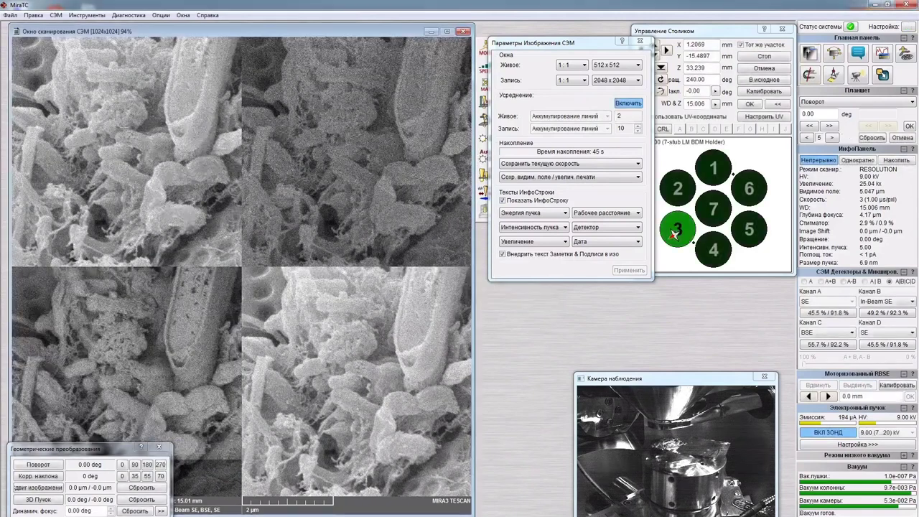
right_click(181, 126)
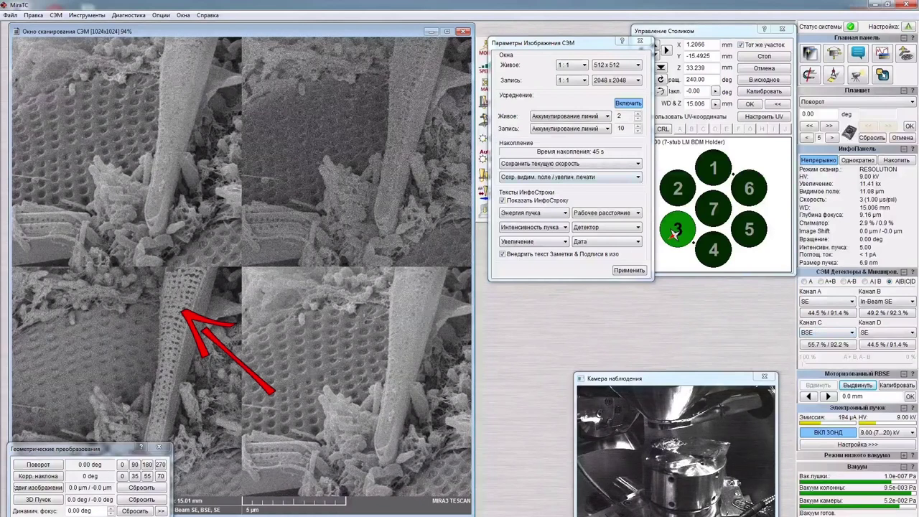
Capture the four-channel image with line accumulation and save it as CP_spc_8 in the 27.11.2020 folder
click(483, 216)
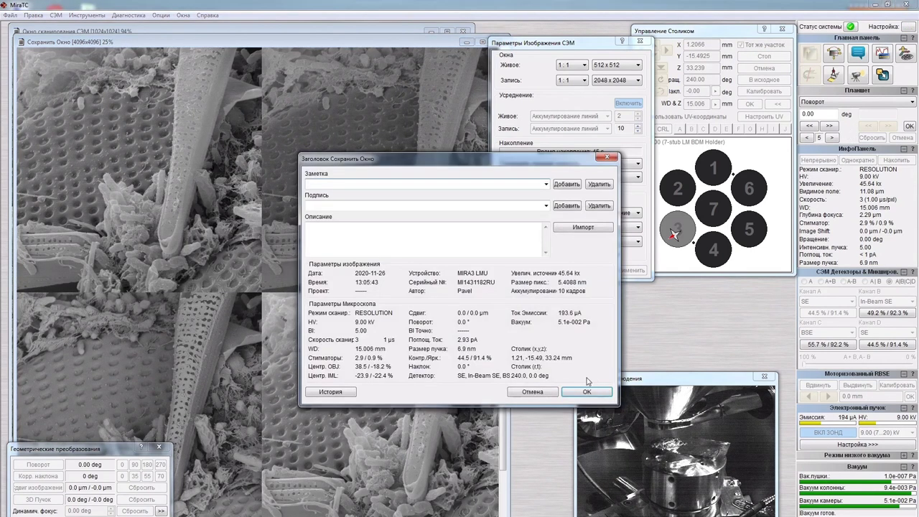
click(599, 394)
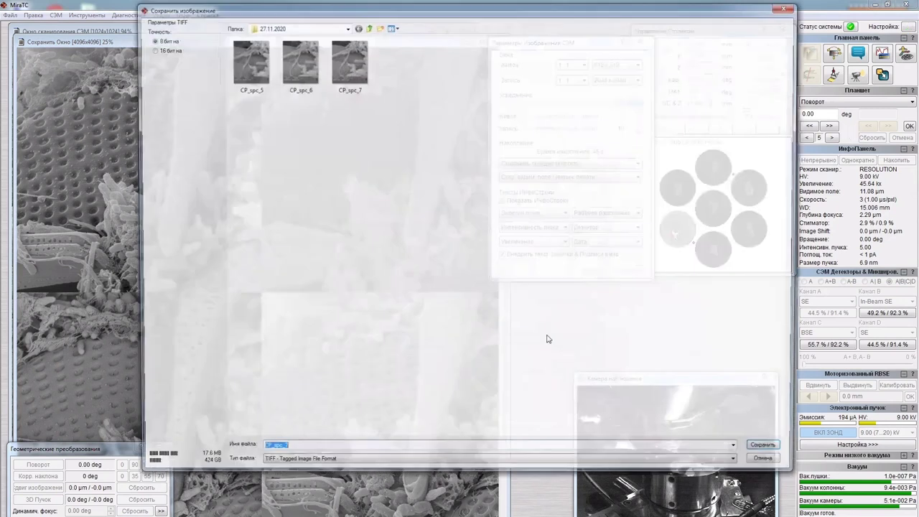
click(305, 452)
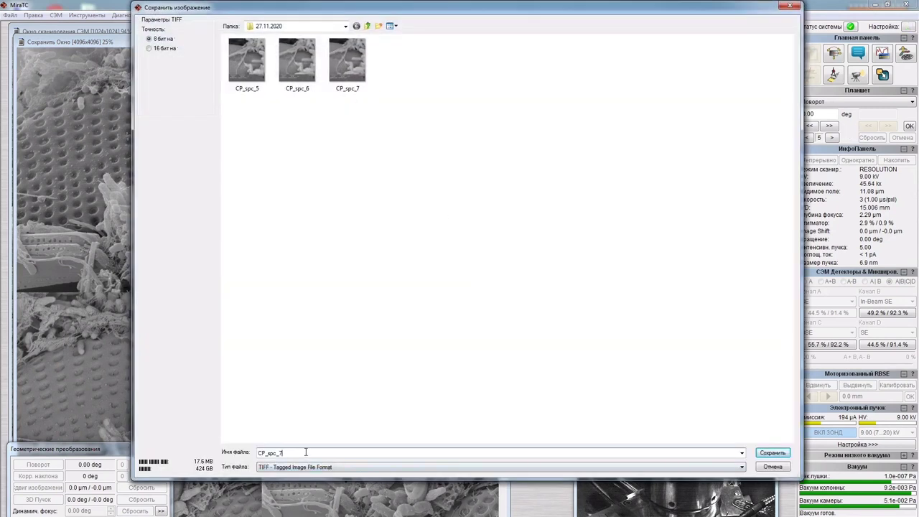
key(BackSpace)
text(8)
key(Return)
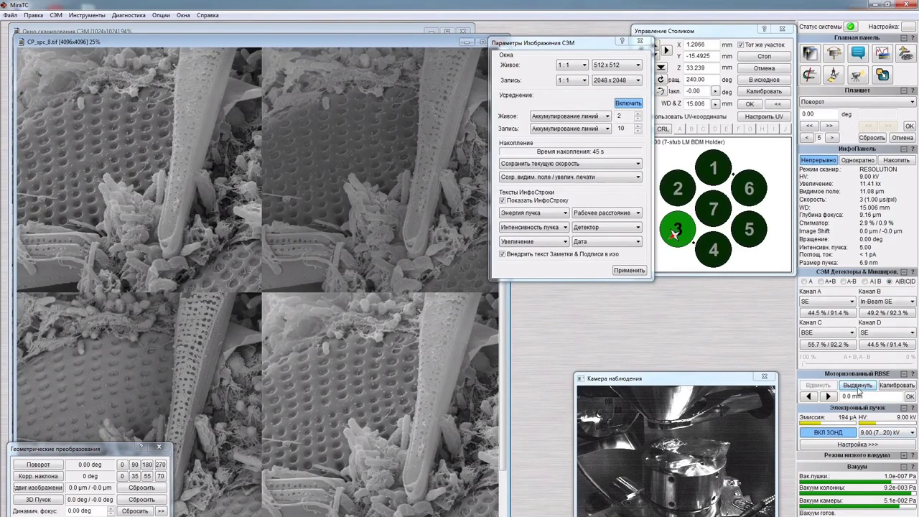
Retract the motorized RBSE detector and close the saved CP_spc_8 image after moving the image parameters window aside
click(857, 387)
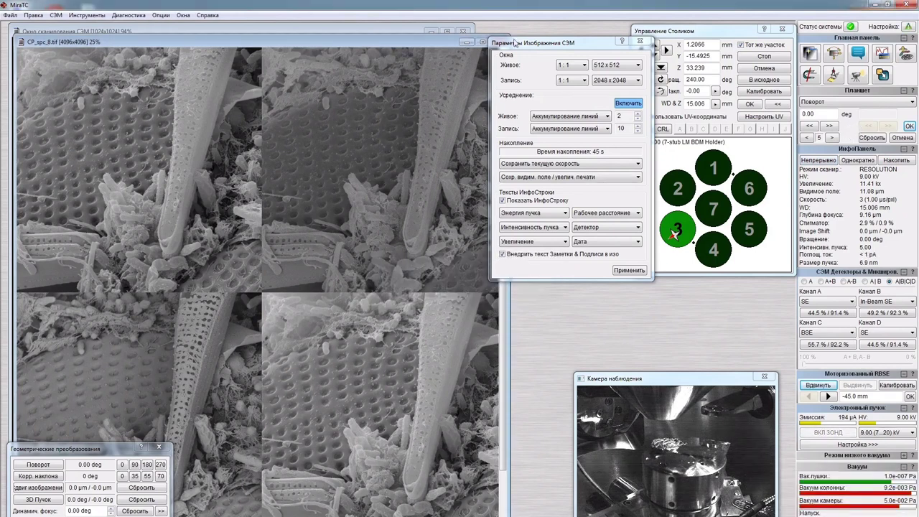
drag(515, 43, 539, 43)
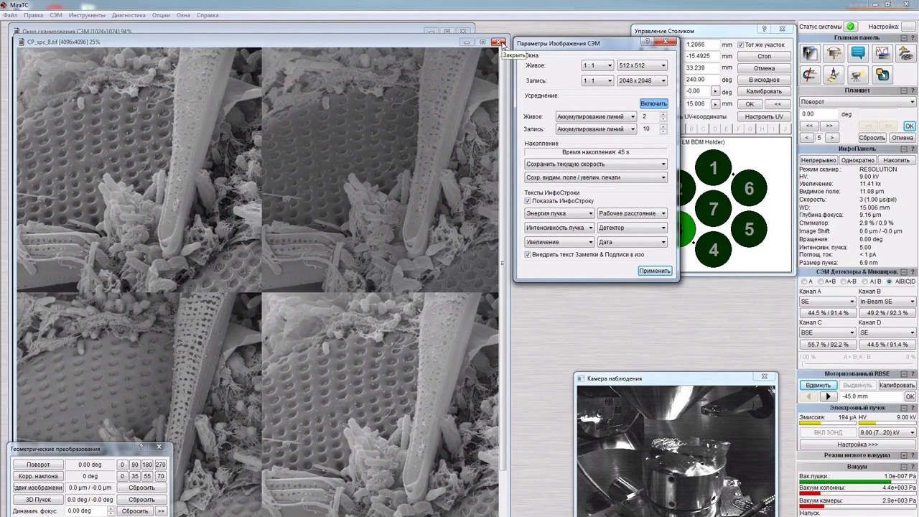
click(501, 43)
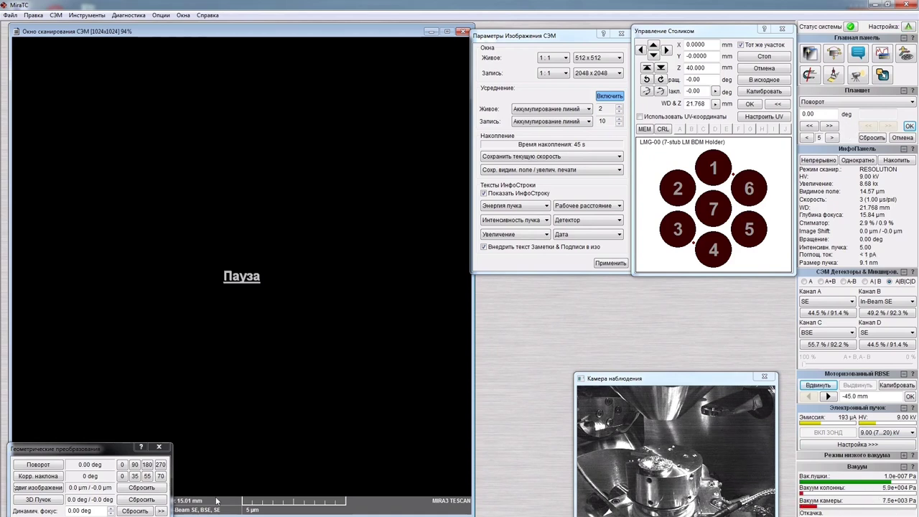
Drive the stage to stub 2 and on to stub 3, and set WD & Z to 15 mm
click(683, 189)
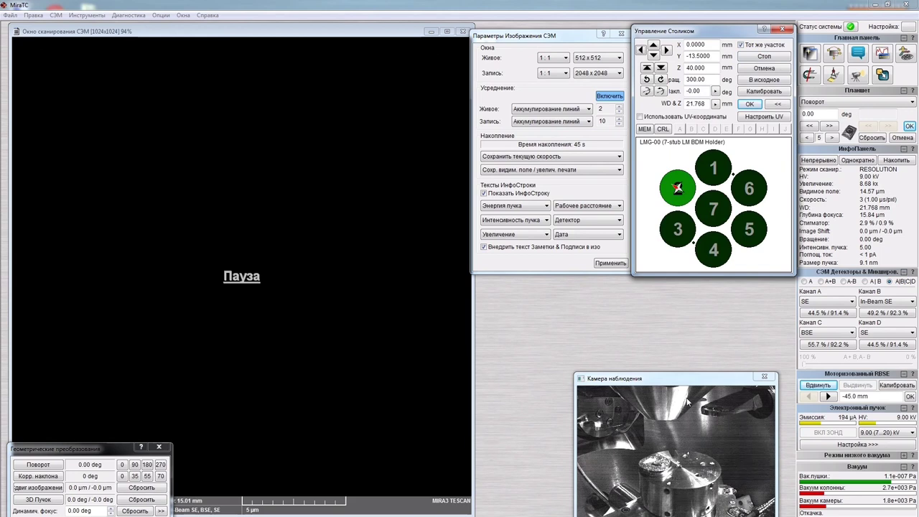
click(675, 227)
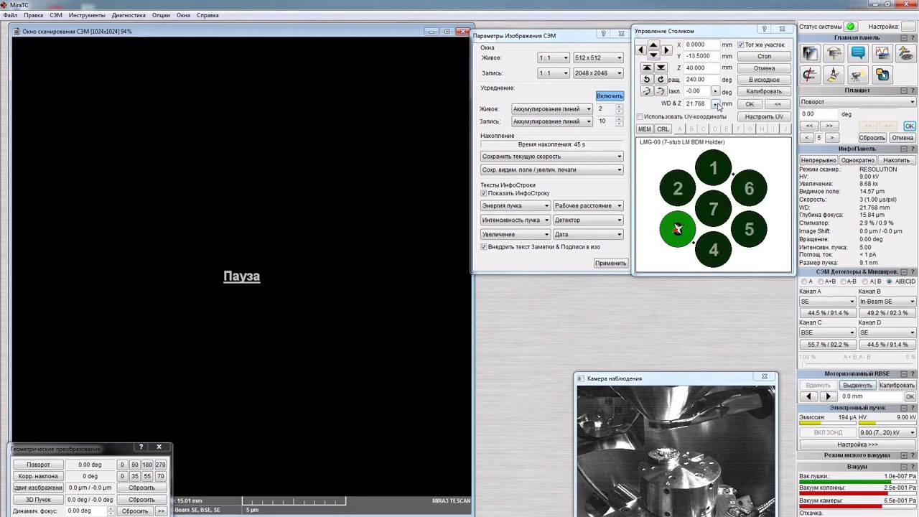
click(716, 104)
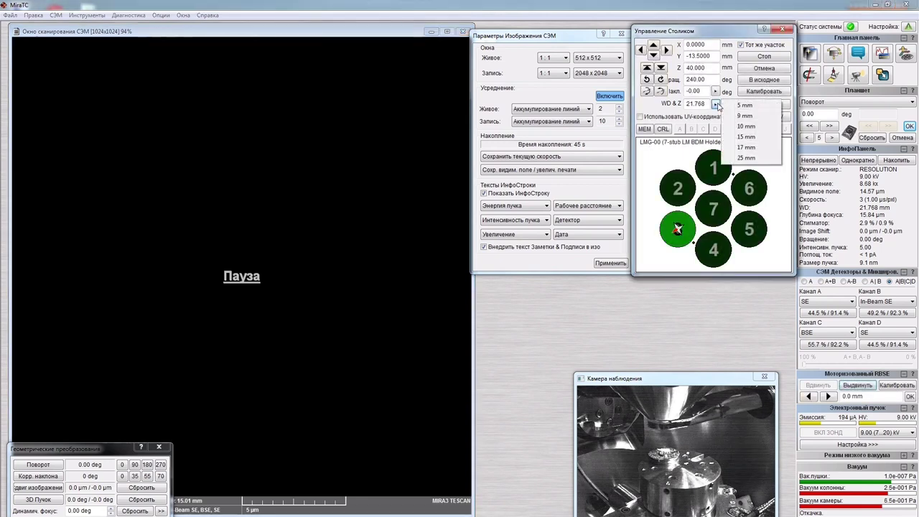
click(746, 137)
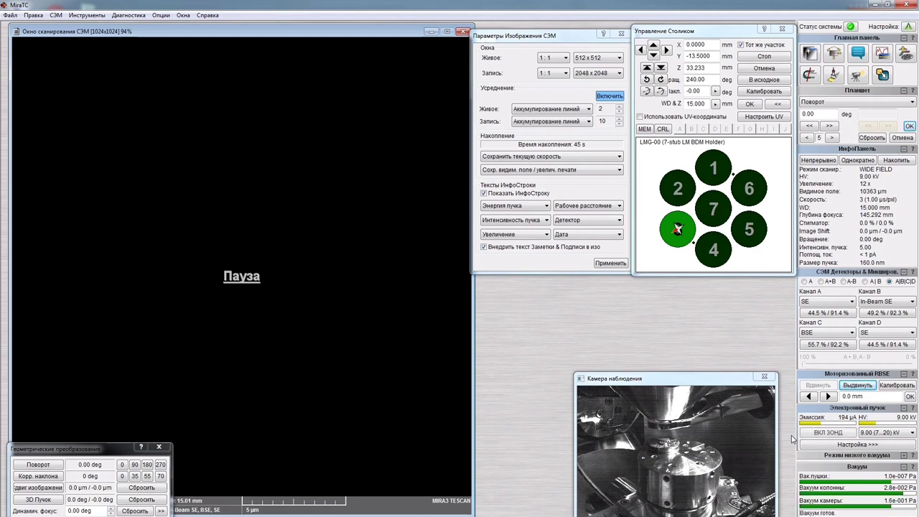
Turn on the electron beam and move the geometric transformations window off the four-channel live view
click(827, 433)
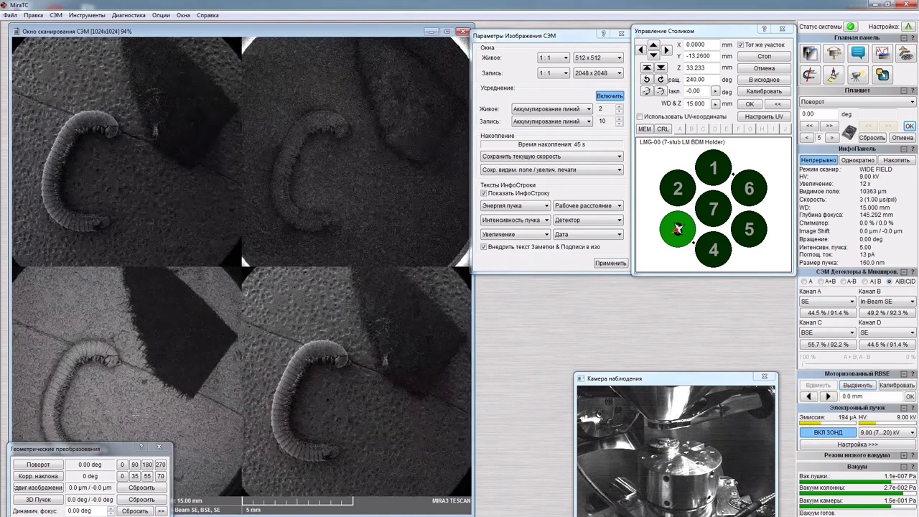
drag(102, 456, 643, 450)
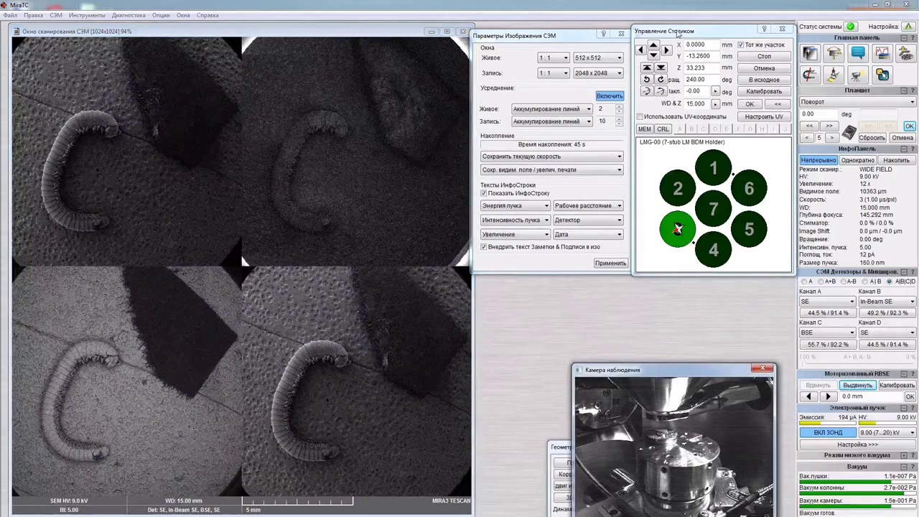
Move the stage control and image parameters windows clear of the live scanning window
drag(633, 32, 637, 32)
click(566, 35)
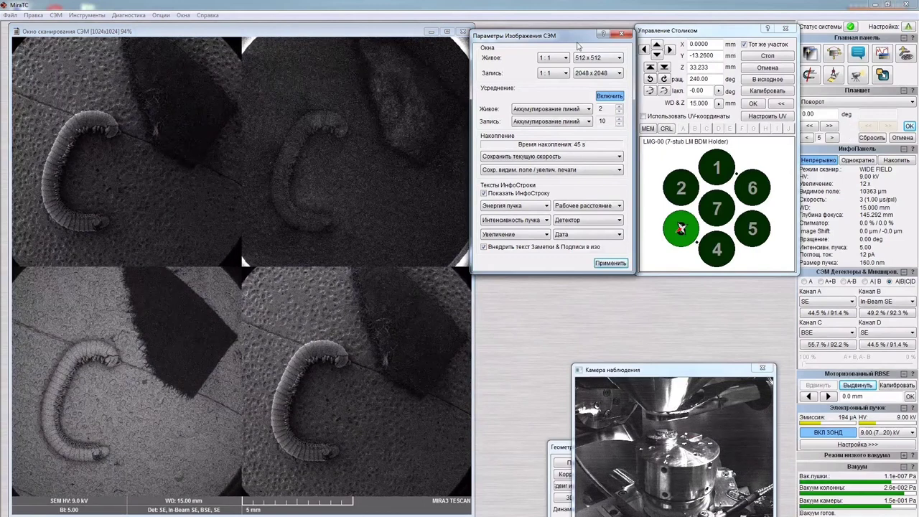
drag(577, 36, 583, 39)
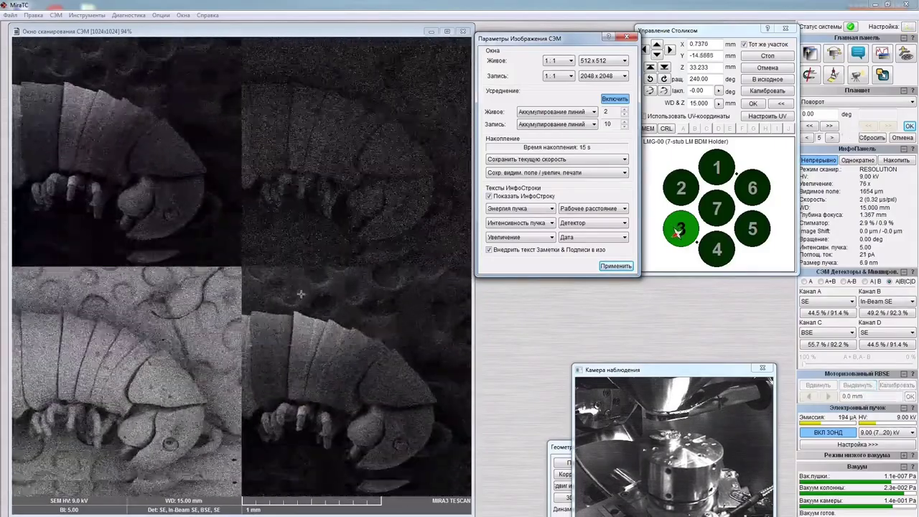
Run auto brightness/contrast on all four channels of the specimen's head view: In-Beam SE, both SE channels and BSE
right_click(416, 159)
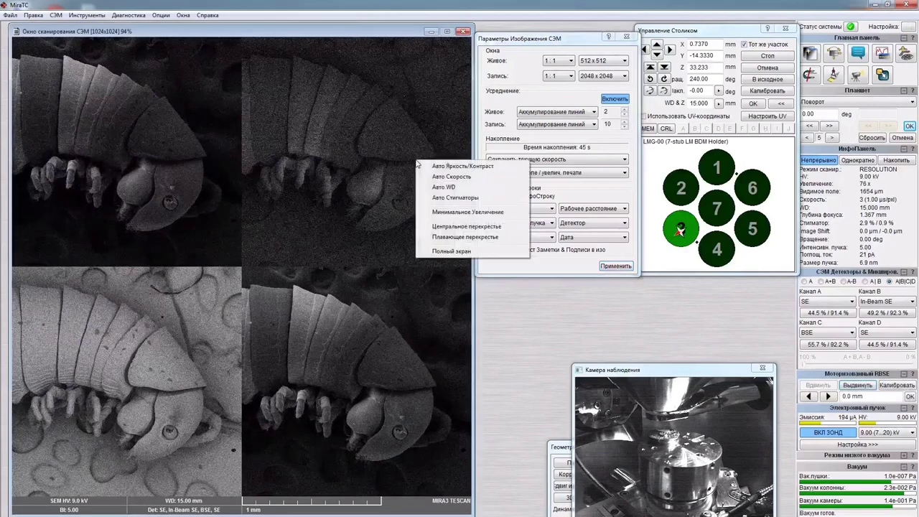
click(441, 167)
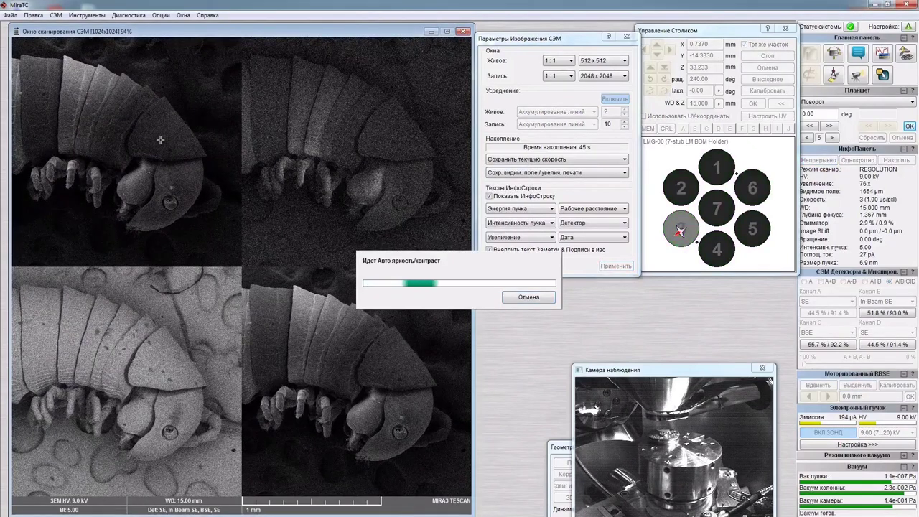
right_click(160, 140)
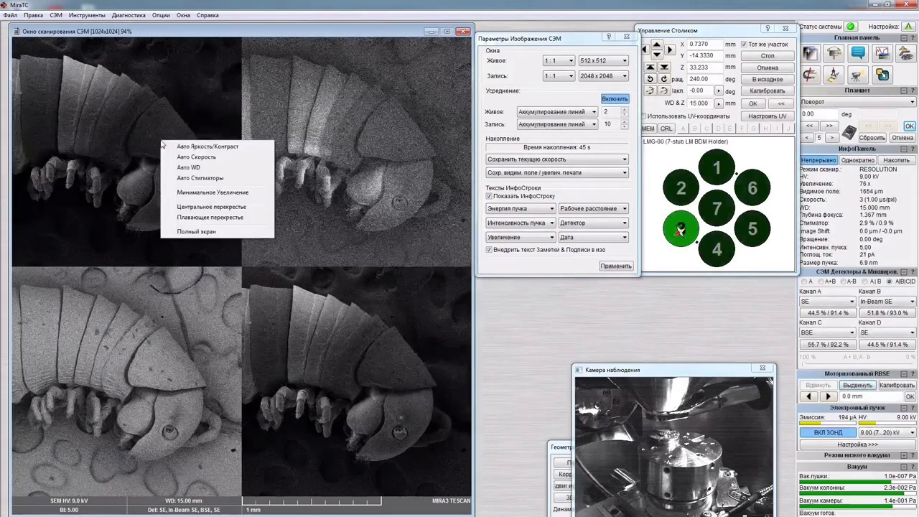
click(195, 148)
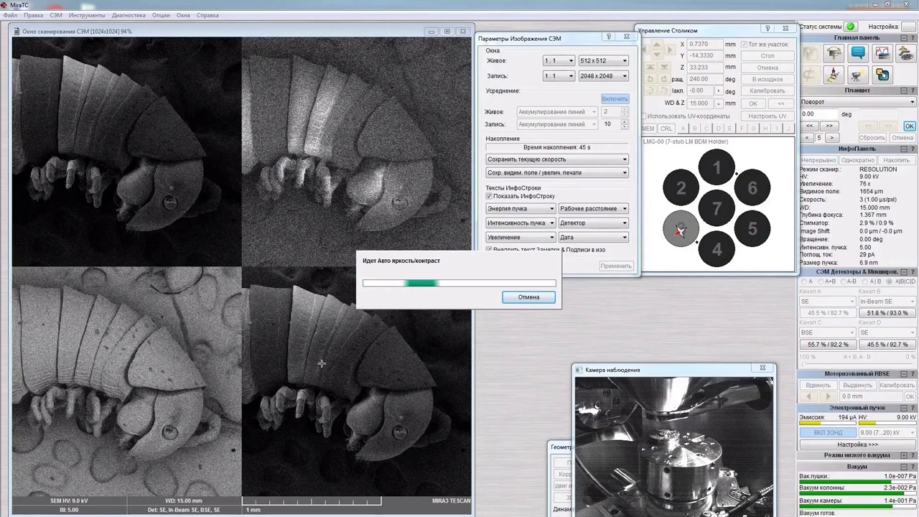
right_click(323, 364)
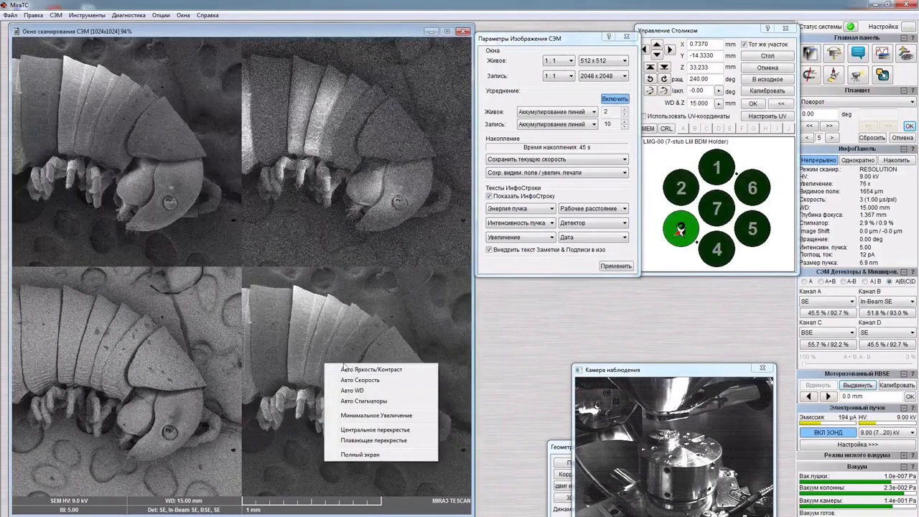
click(359, 370)
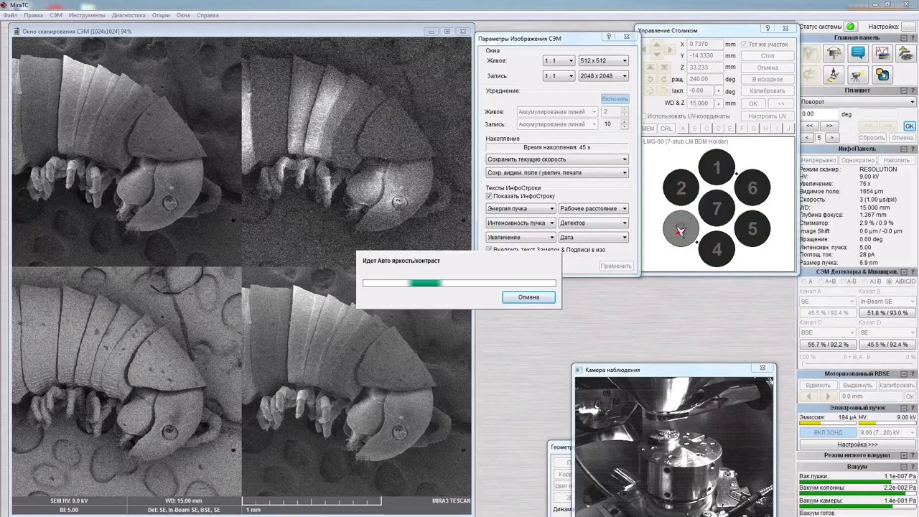
right_click(116, 359)
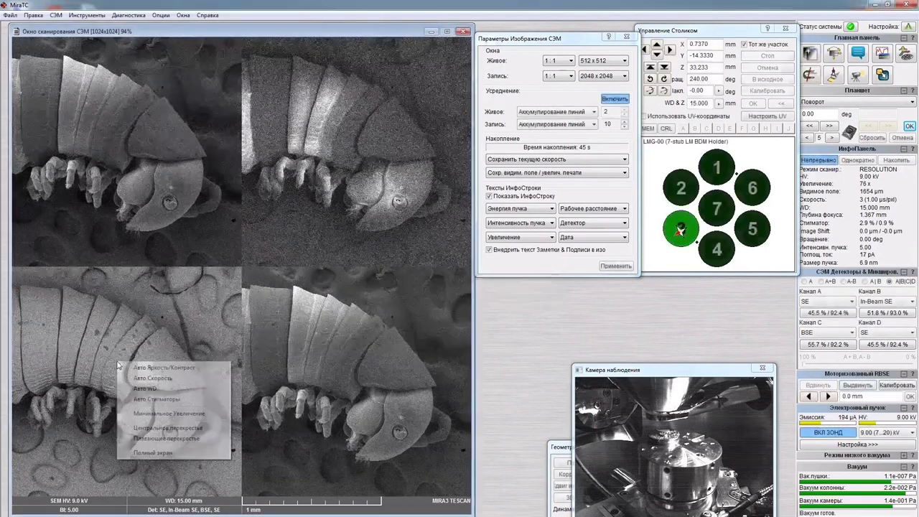
click(153, 364)
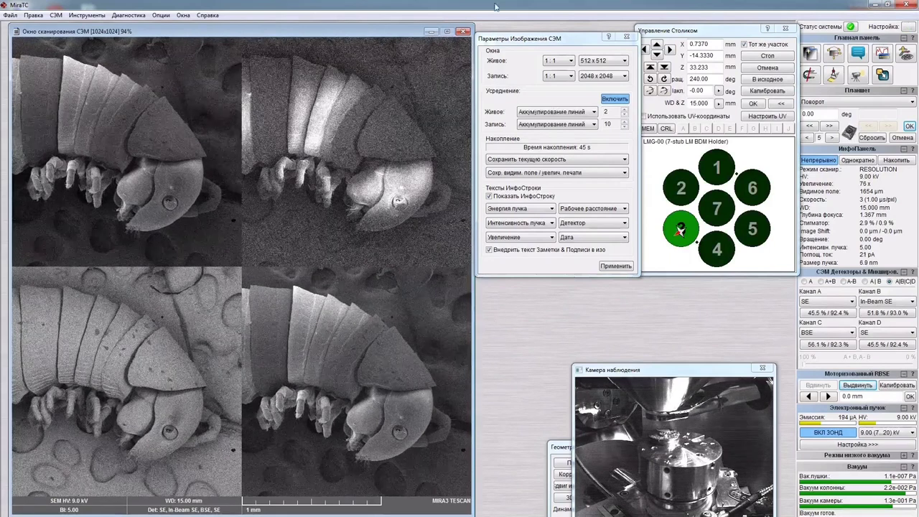
Capture the four-channel image of the specimen's head with line accumulation and save it as CP_spc_9 in the 27.11.2020 folder
drag(530, 42, 555, 40)
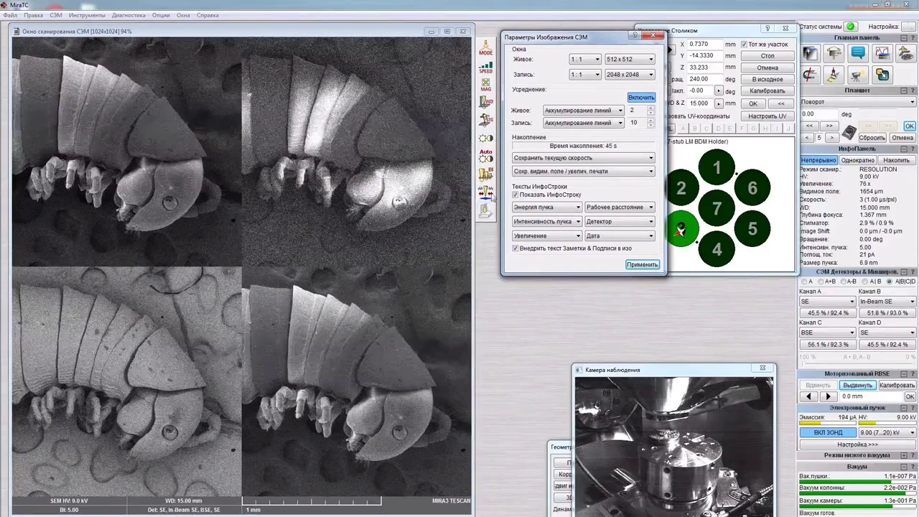
click(486, 209)
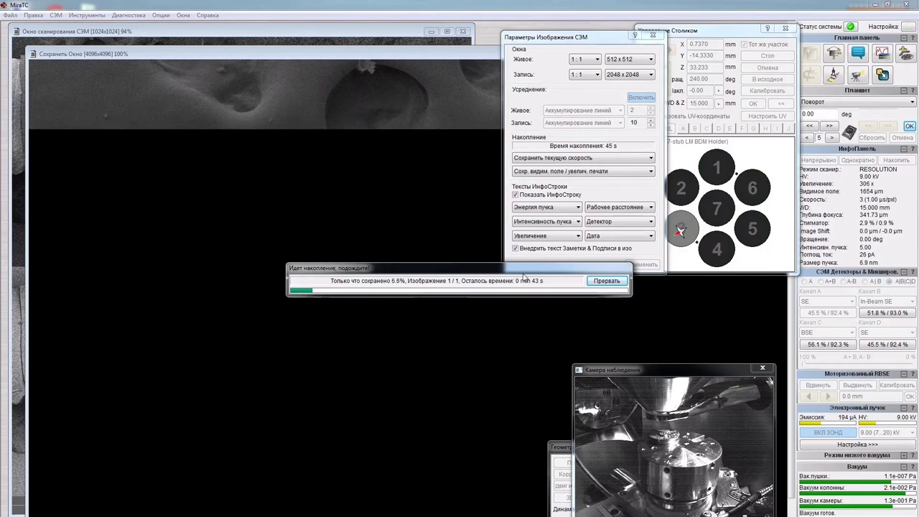
scroll(431, 180, down, 2)
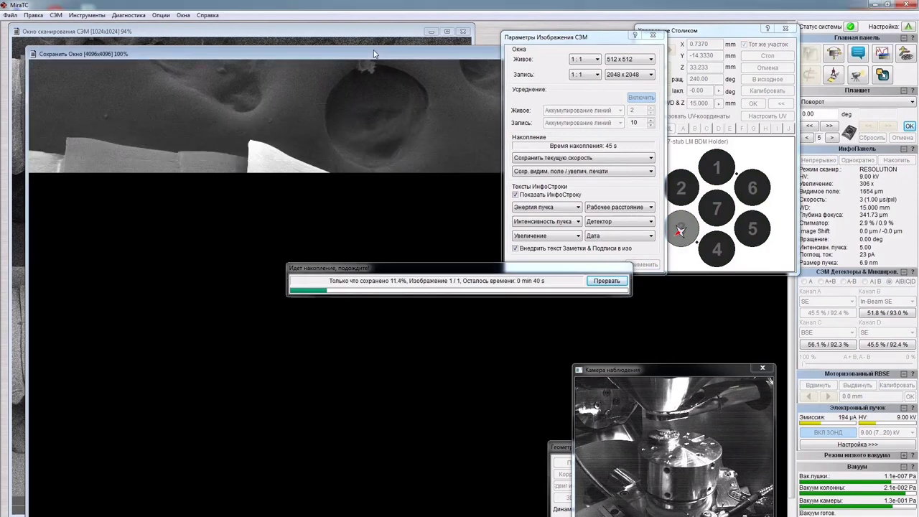
scroll(291, 226, down, 4)
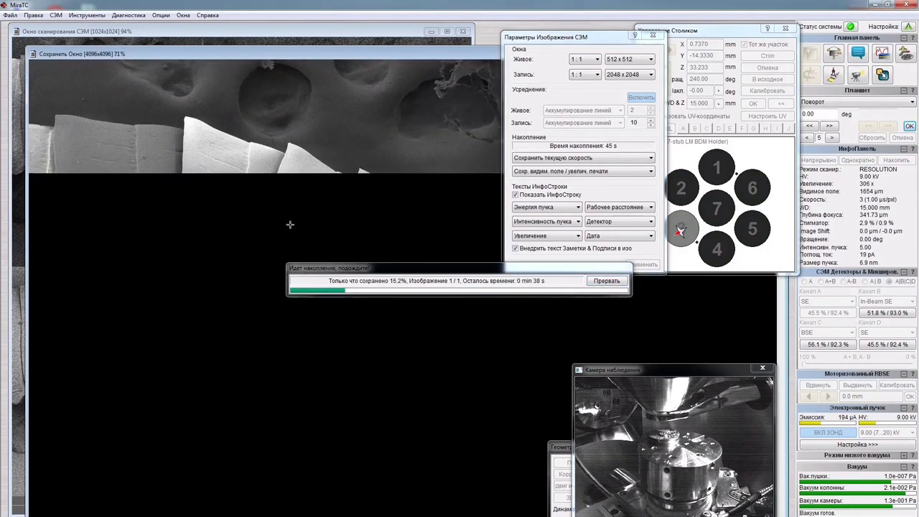
scroll(289, 224, down, 2)
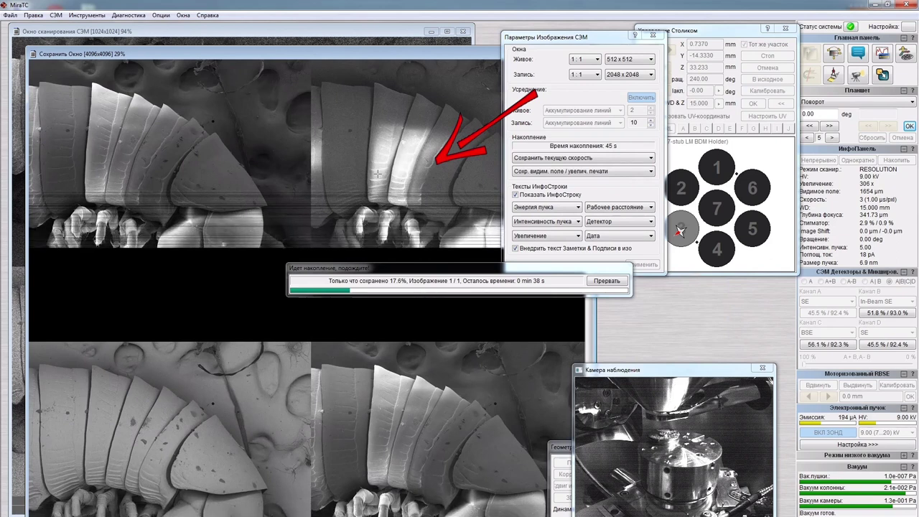
scroll(377, 171, down, 1)
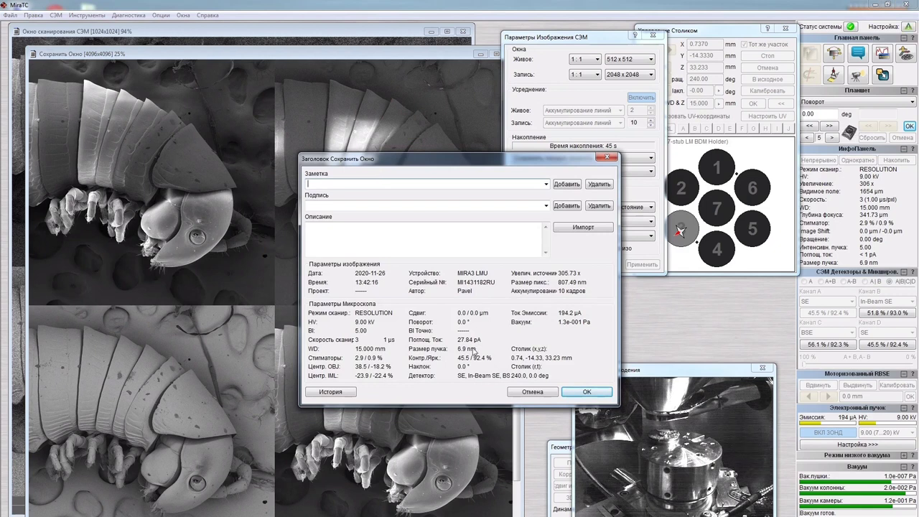
click(586, 392)
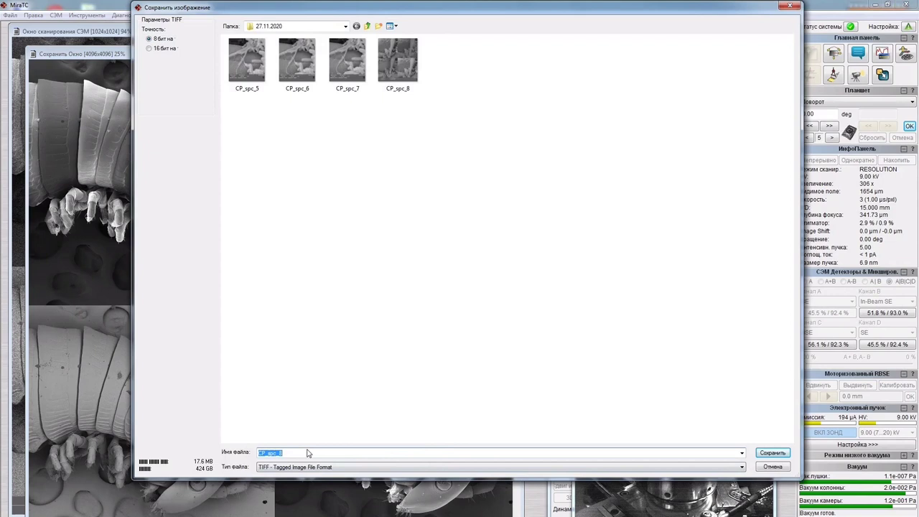
key(BackSpace)
text(9)
key(Return)
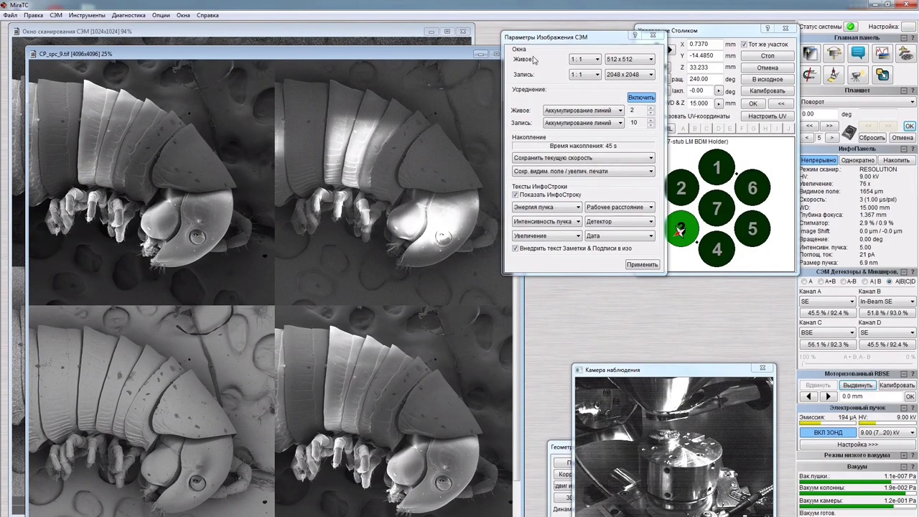
Close the saved CP_spc_9 image and magnify the live view onto the round pit on the specimen's head, to a field of about 156 µm
click(496, 54)
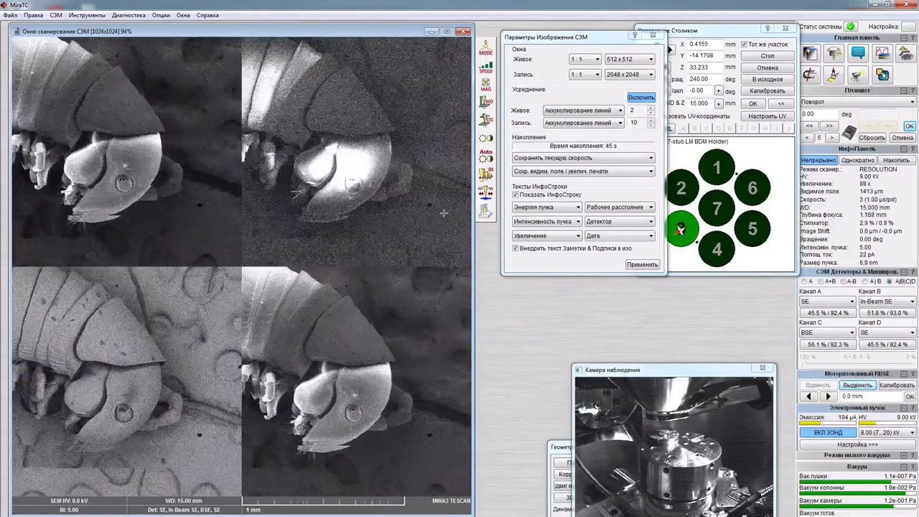
scroll(444, 213, up, 1)
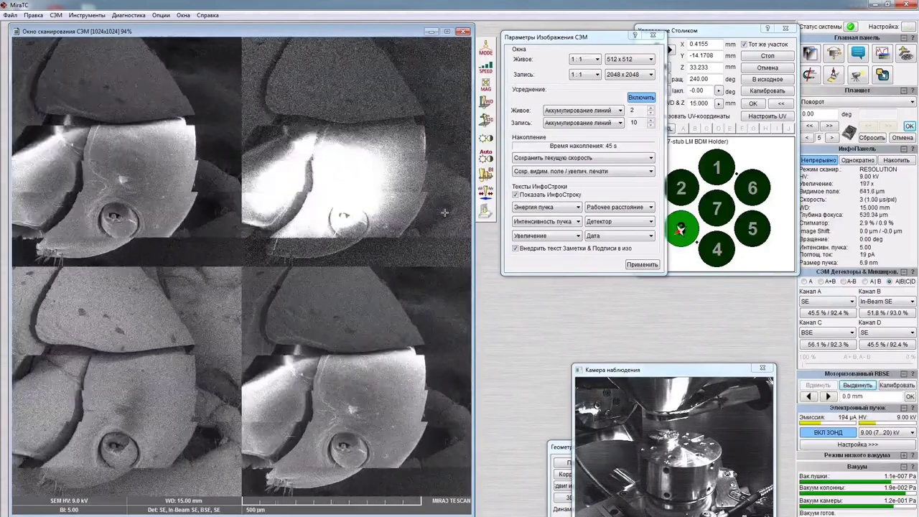
scroll(445, 213, up, 1)
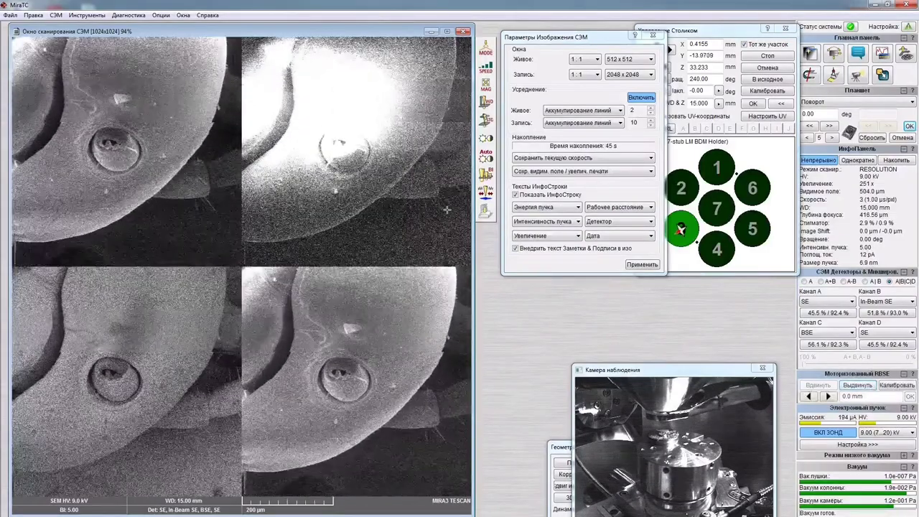
scroll(446, 209, up, 1)
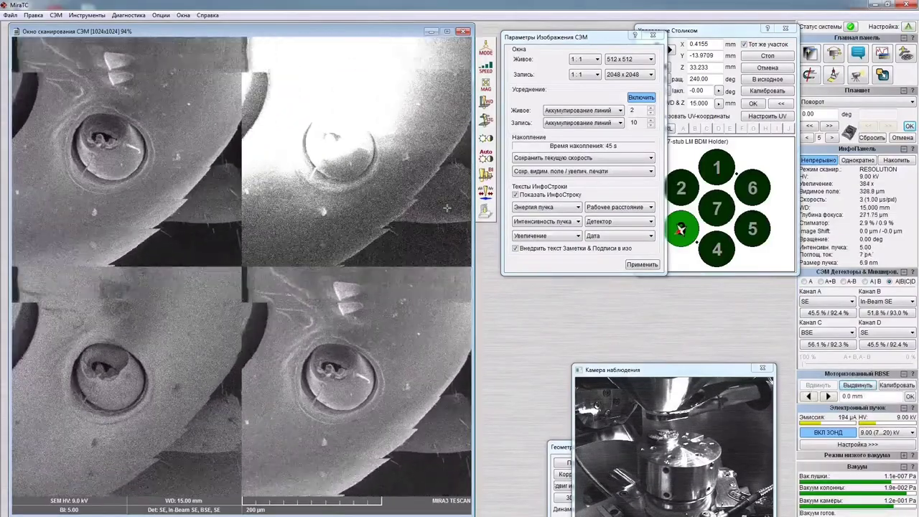
scroll(446, 208, up, 1)
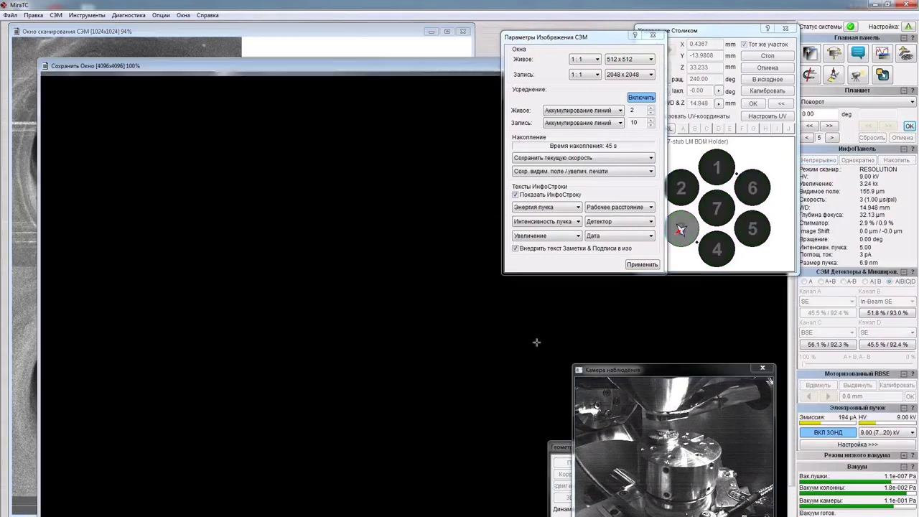
Capture the four-channel image of the round pit with line accumulation and save it as CP_spc_10 in the 27.11.2020 folder
key(F9)
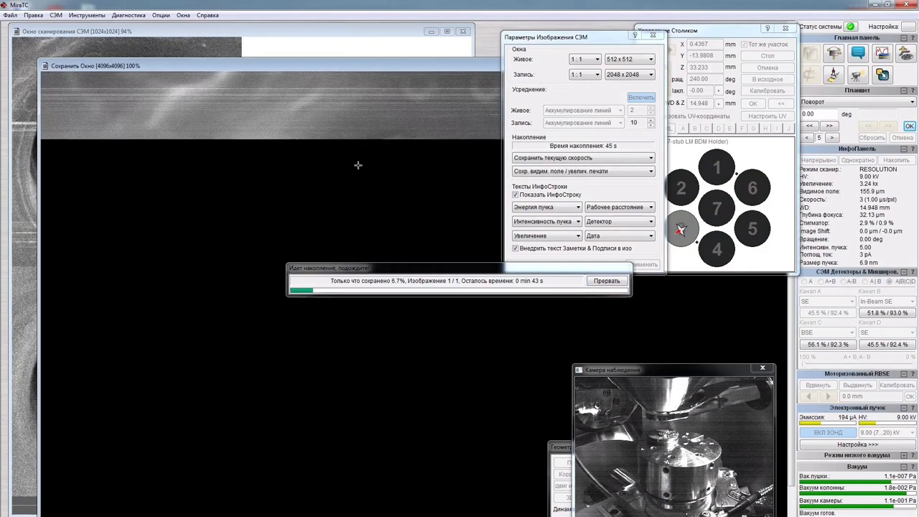
scroll(320, 165, down, 5)
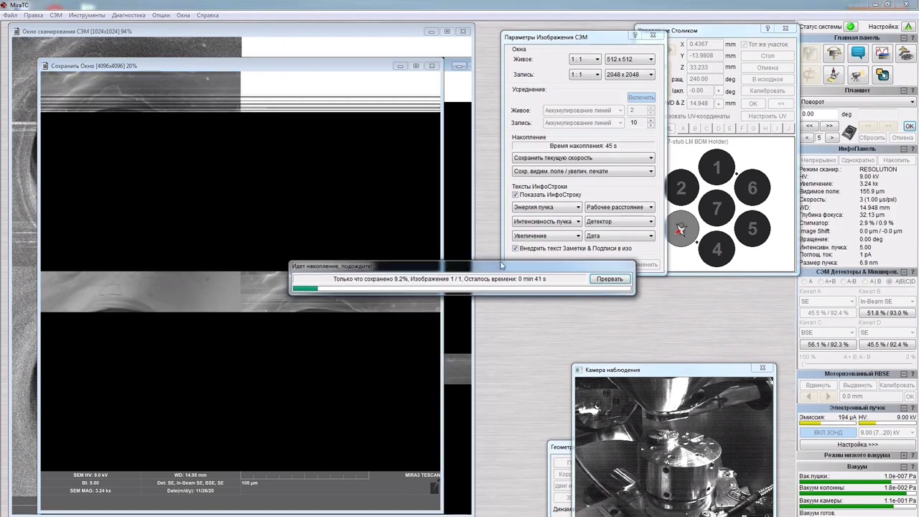
drag(482, 271, 649, 325)
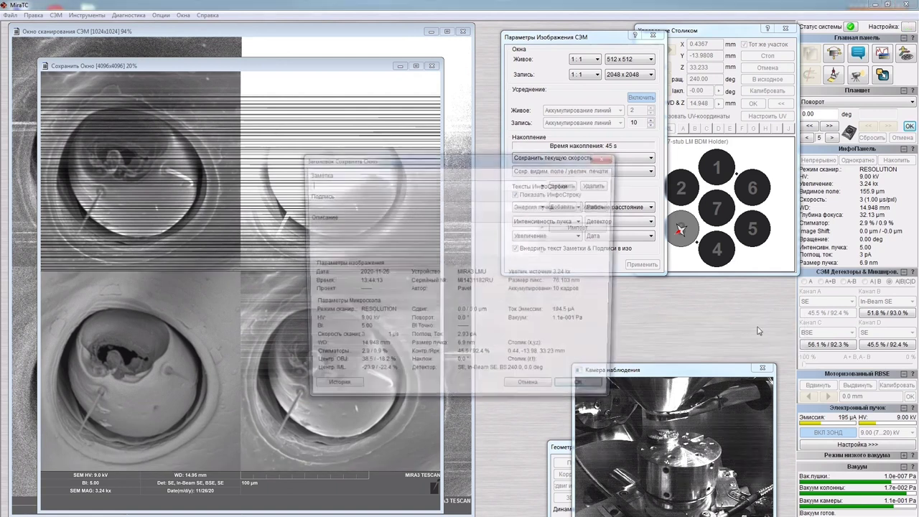
click(588, 392)
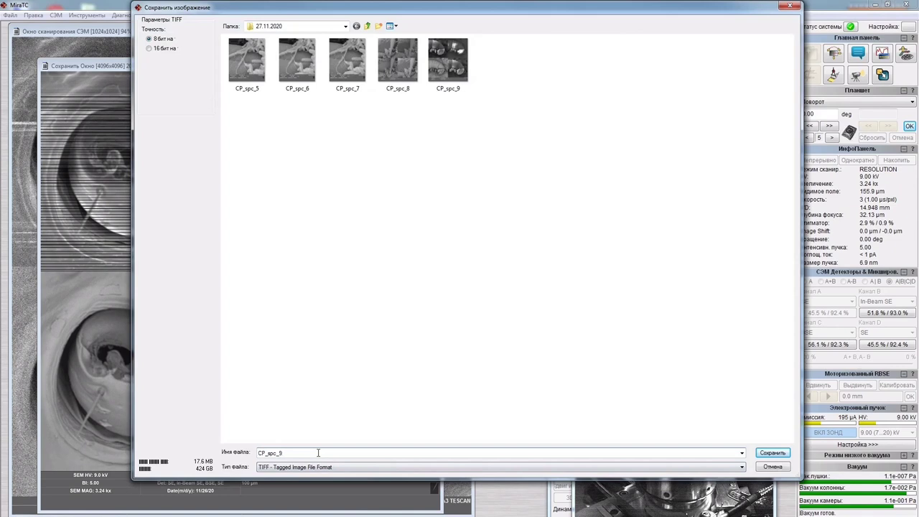
key(BackSpace)
text(10)
key(Return)
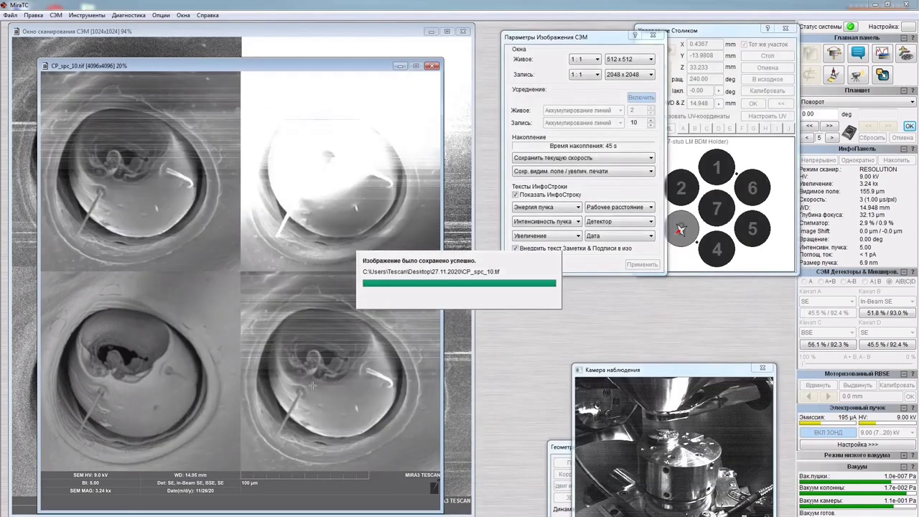
Close the saved CP_spc_10 image and reduce the live magnification to a field of view of about 1.9 mm
click(432, 65)
scroll(342, 176, down, 5)
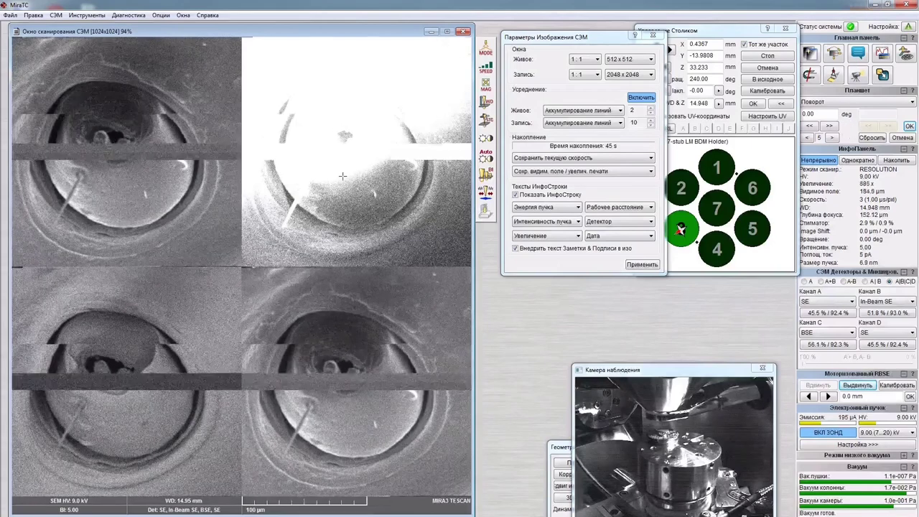
scroll(349, 175, down, 1)
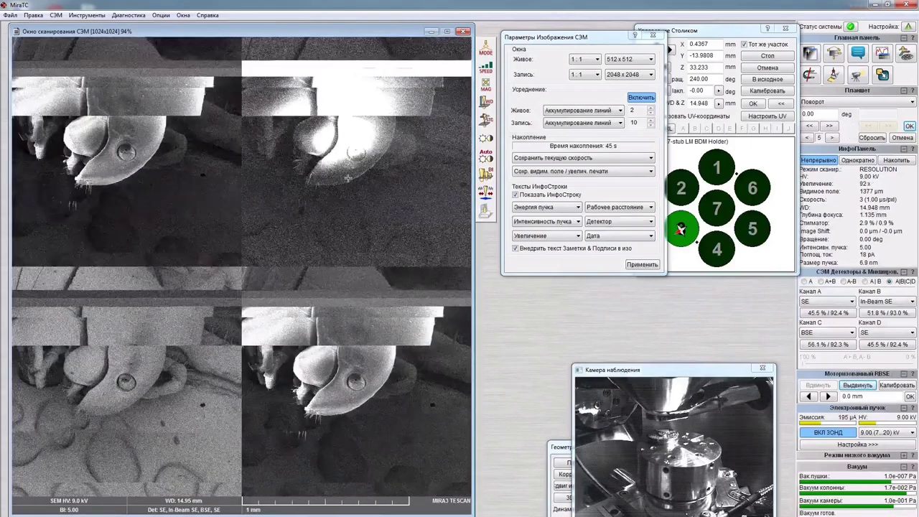
scroll(351, 173, down, 1)
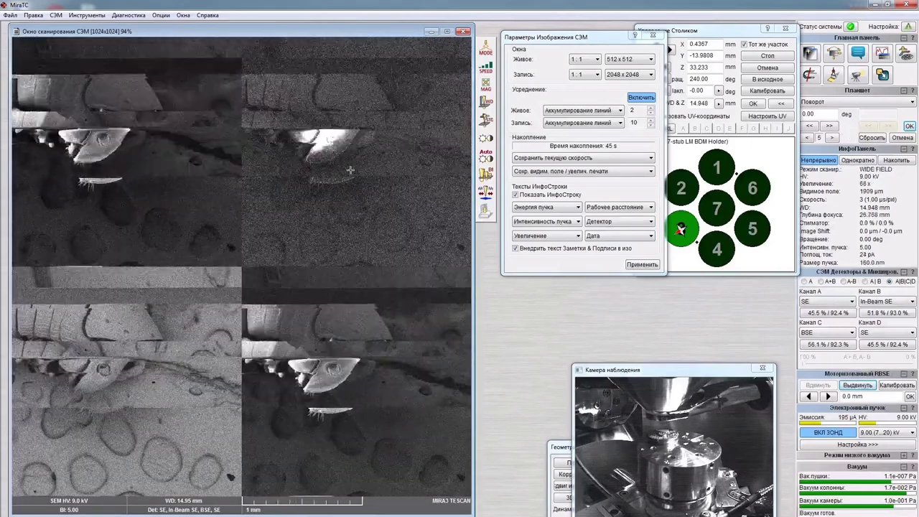